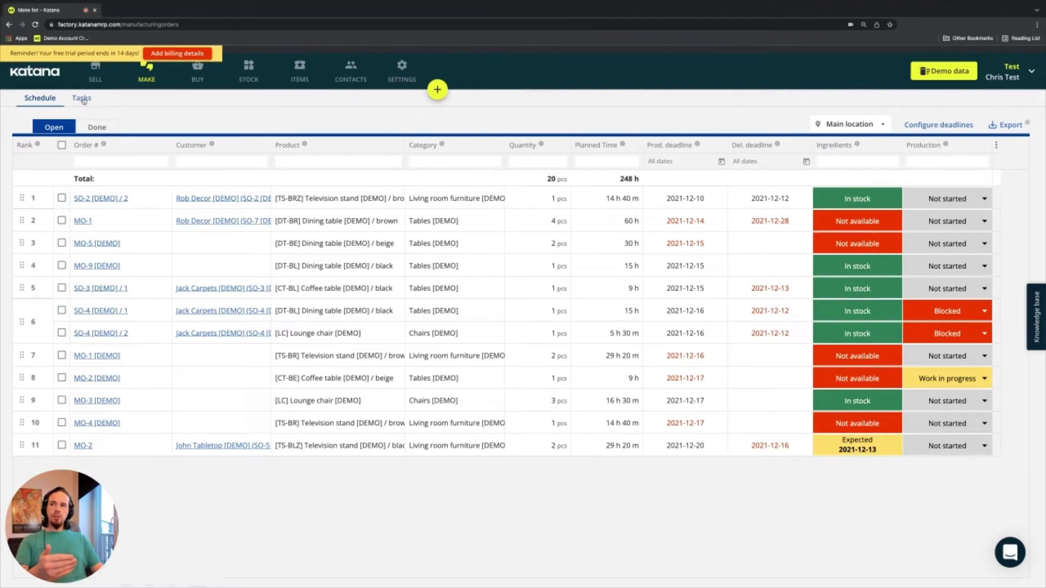
- View the list of open production tasks and return to the manufacturing order schedule
left_click(82, 116)
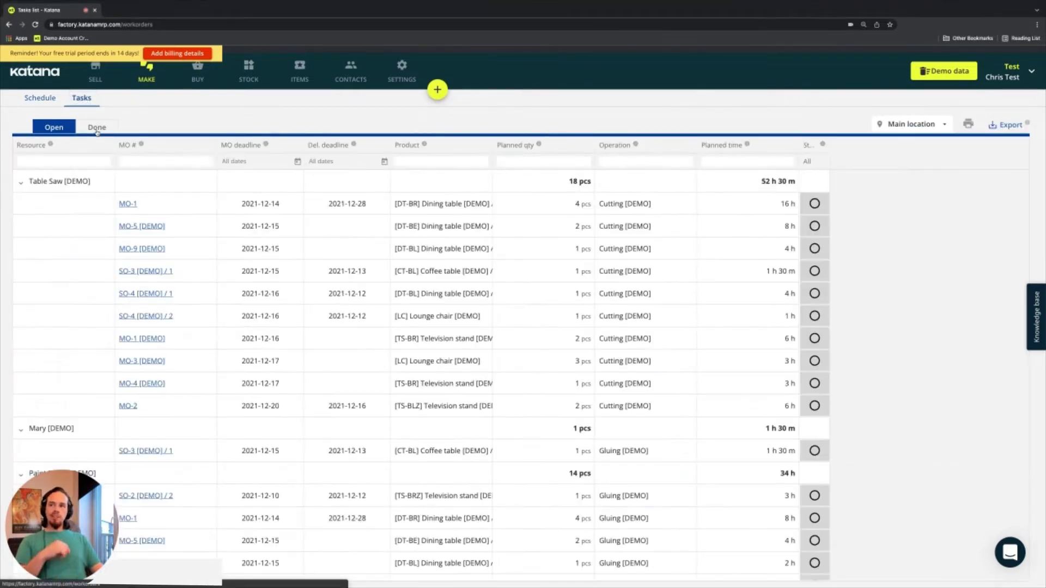
left_click(33, 100)
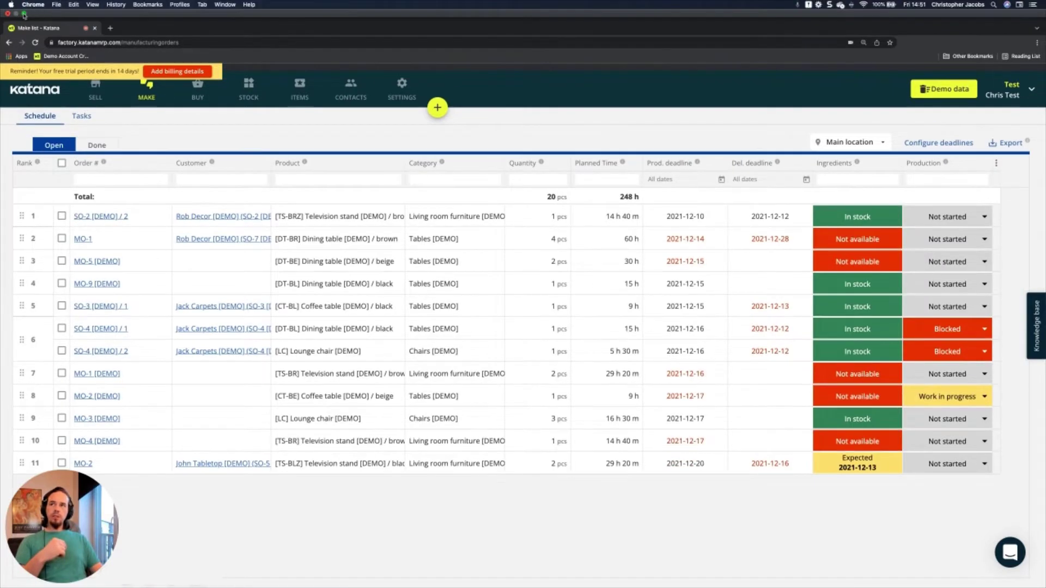
- Export all open manufacturing orders with the browser window reduced, and place the resulting spreadsheet enlarged beside it
left_click(24, 15)
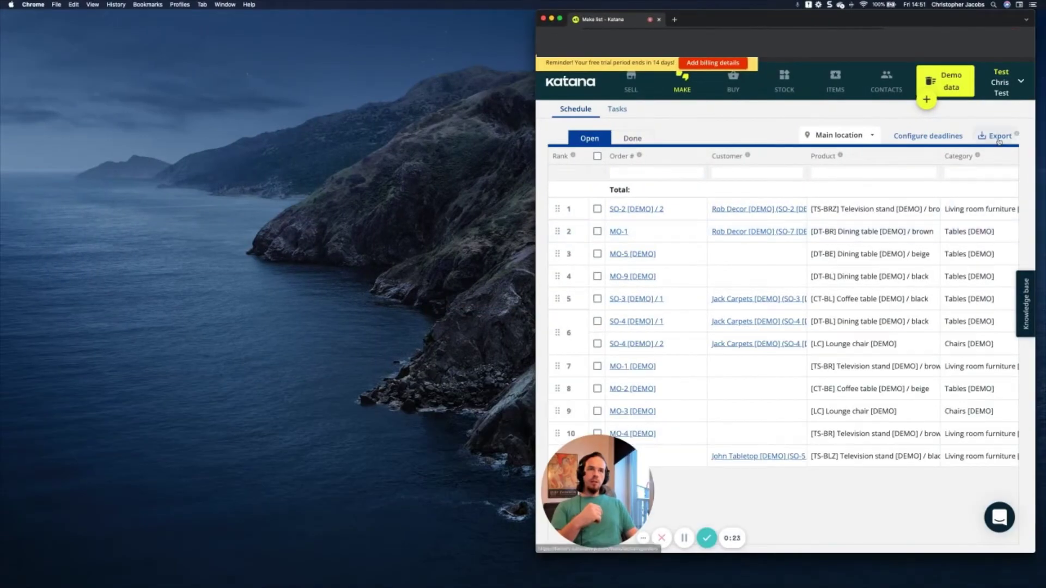
left_click(995, 136)
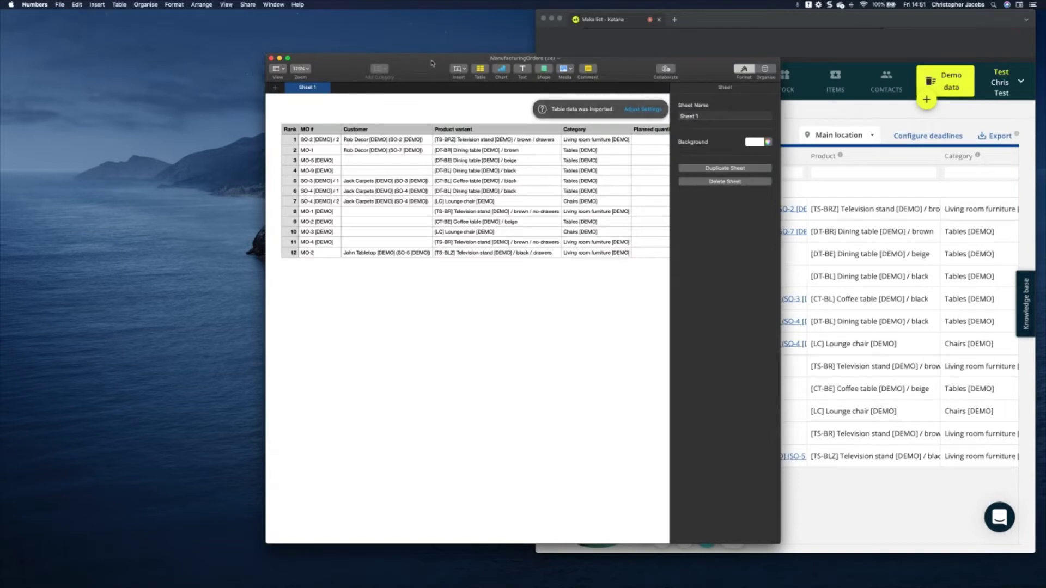
left_click_drag(432, 63, 166, 19)
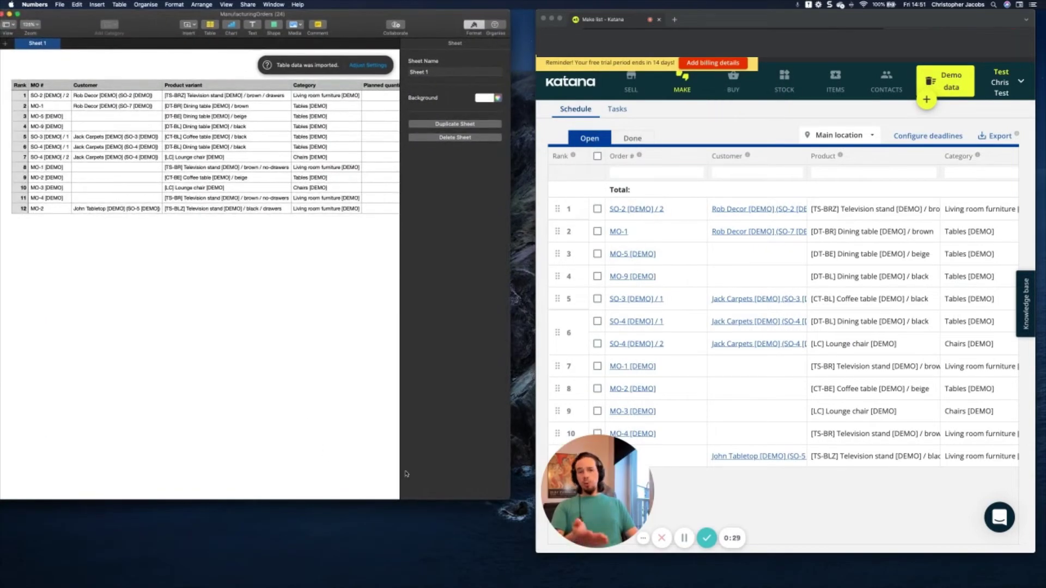
left_click_drag(511, 500, 532, 562)
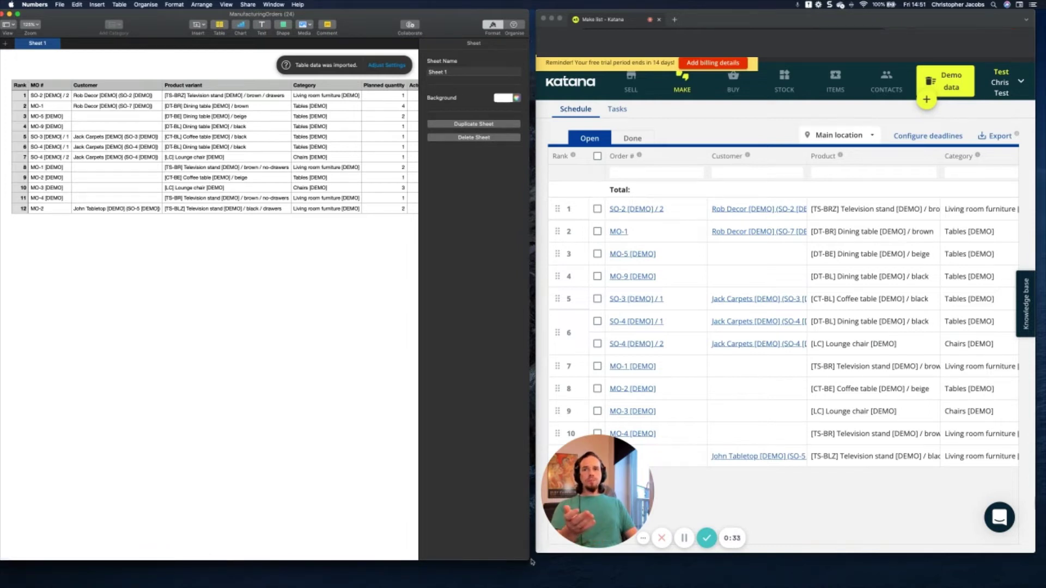
- Select the open orders ranked 1 to 4 in the schedule and export only those orders
left_click(597, 209)
left_click(597, 231)
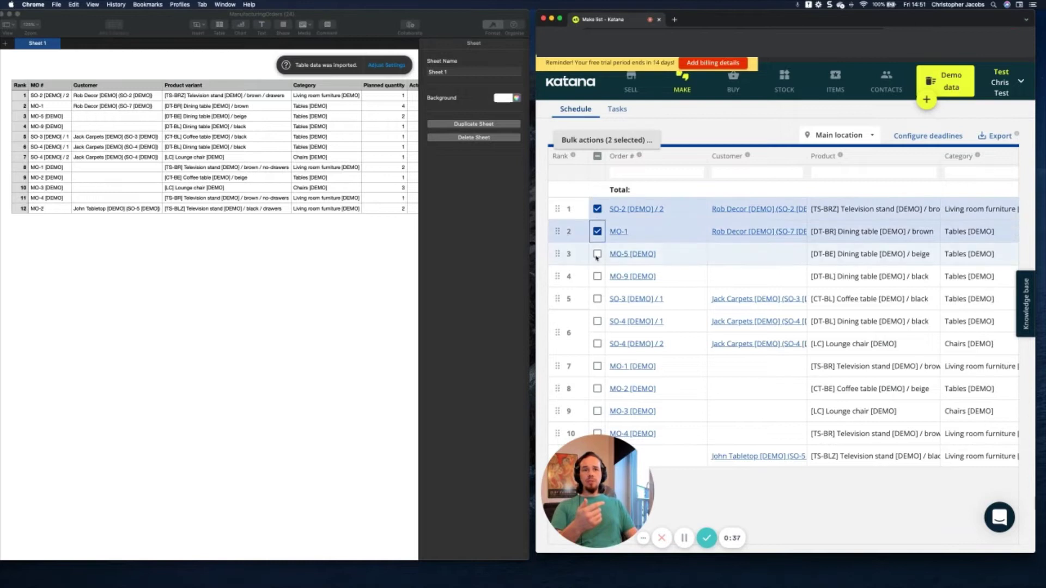
left_click(597, 253)
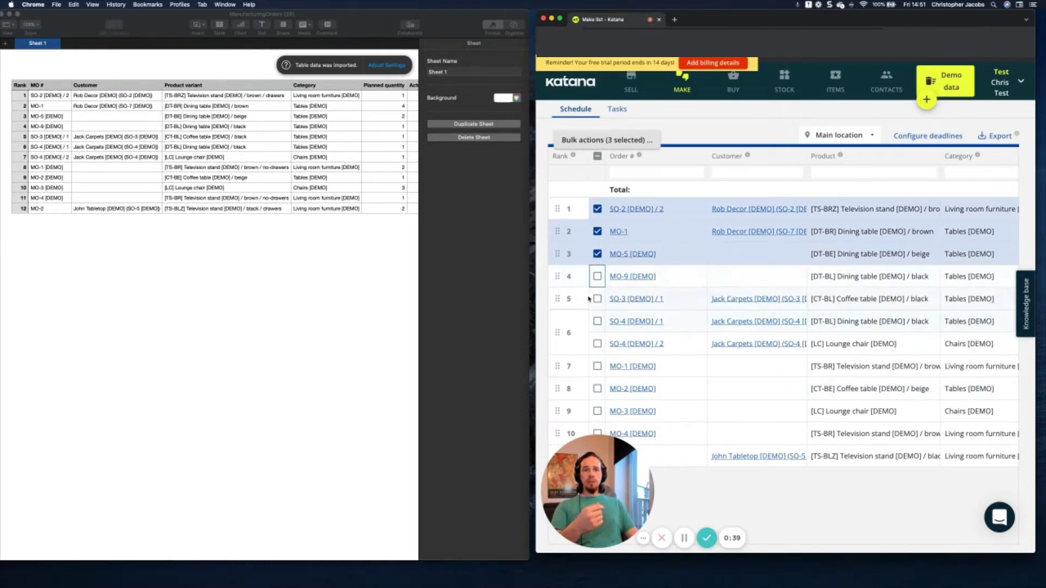
left_click(597, 276)
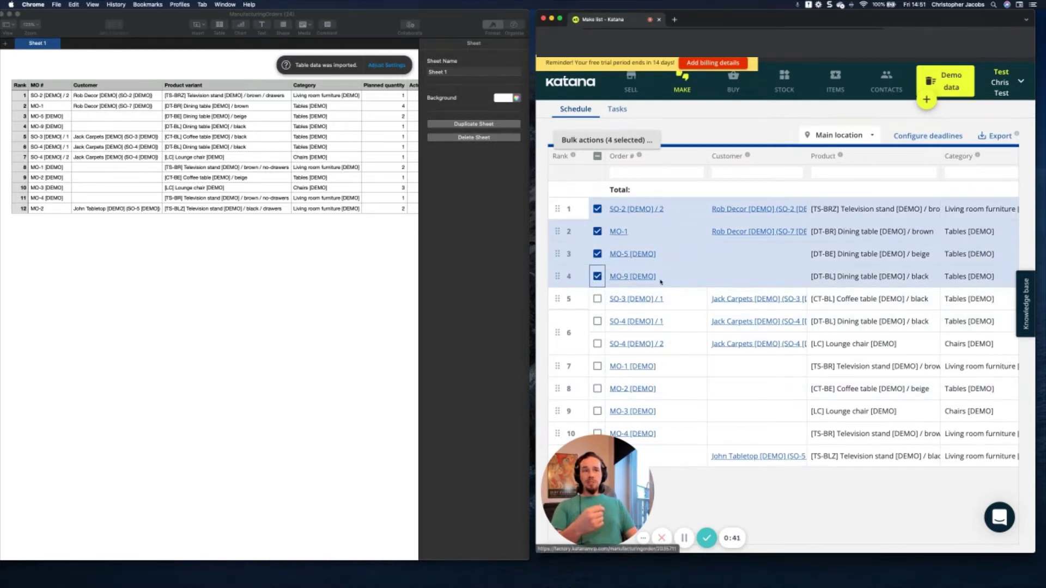
left_click(1000, 136)
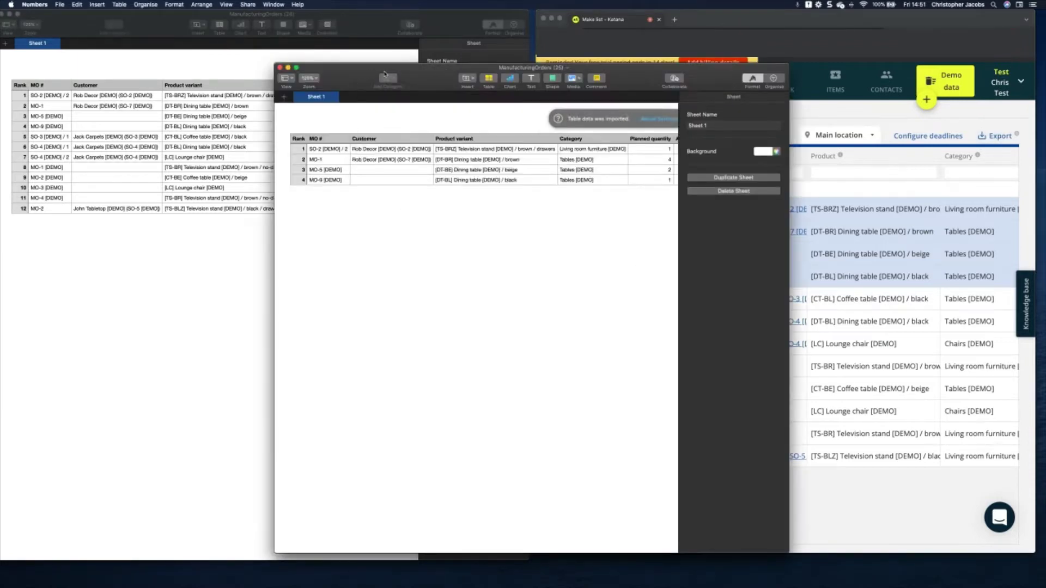
- Check the spreadsheet of the selected orders, close it, and clear the order selection in the schedule
left_click_drag(368, 72, 100, 66)
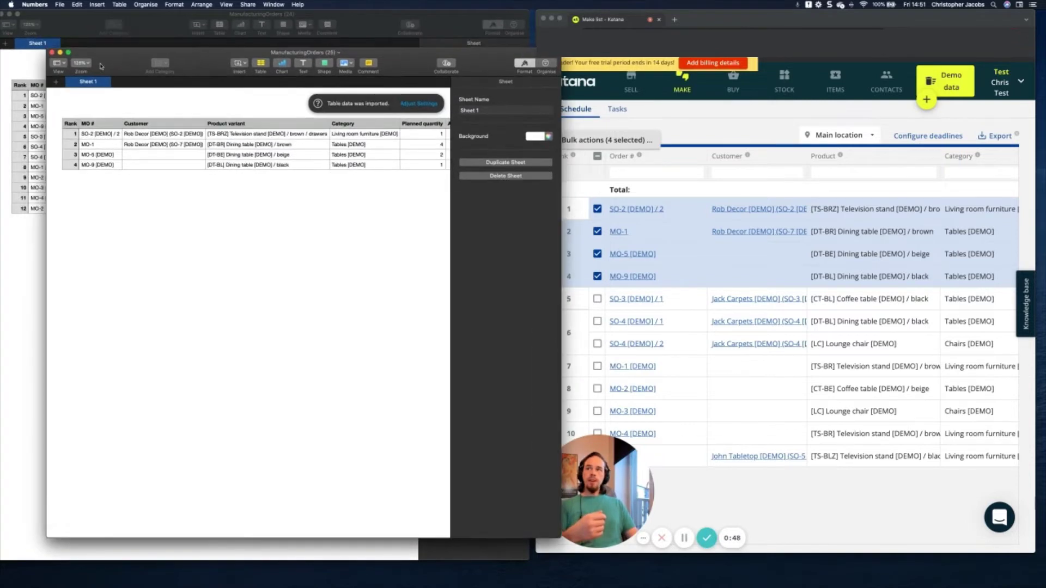
left_click(51, 53)
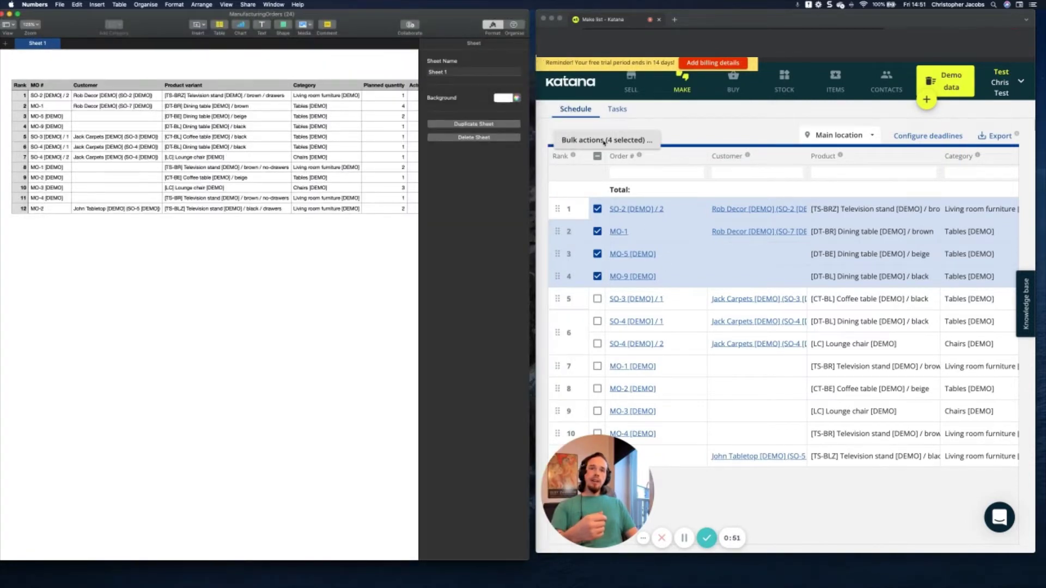
left_click(598, 156)
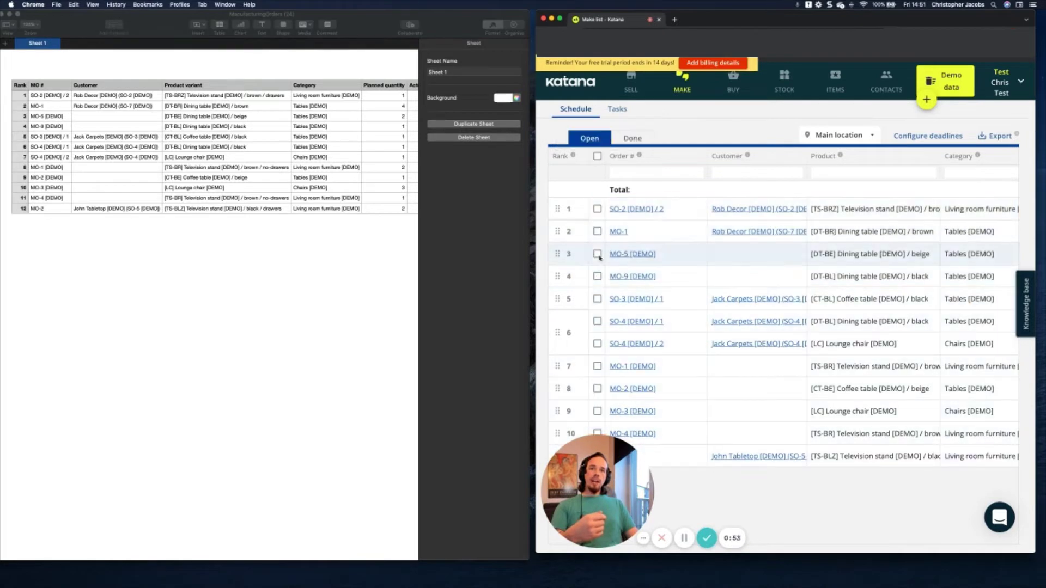
- Filter the schedule's customers by "jack", export the filtered orders, and close the resulting spreadsheet after viewing it
left_click(730, 171)
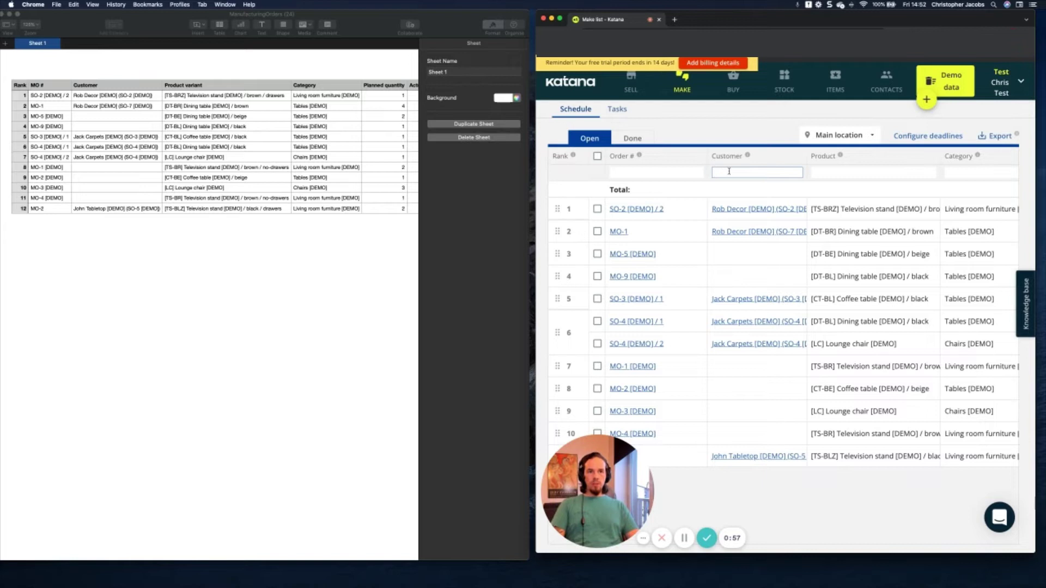
type("jack")
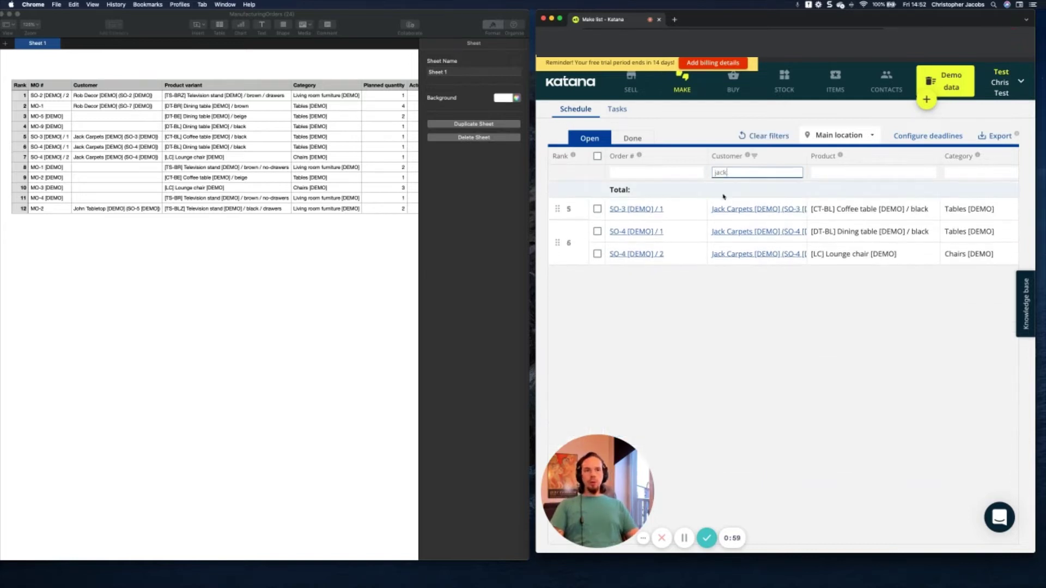
left_click(999, 139)
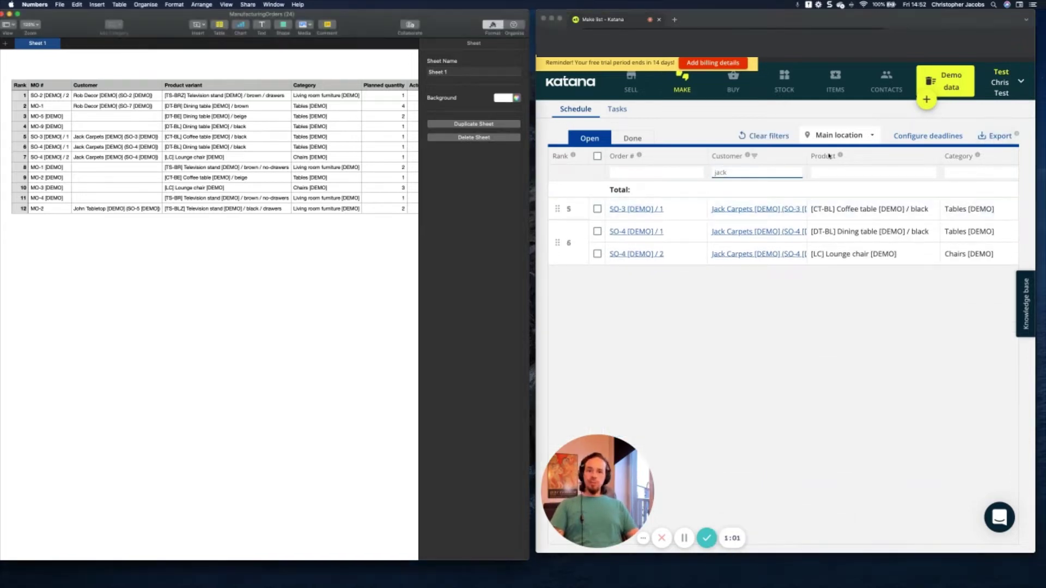
left_click_drag(426, 70, 159, 18)
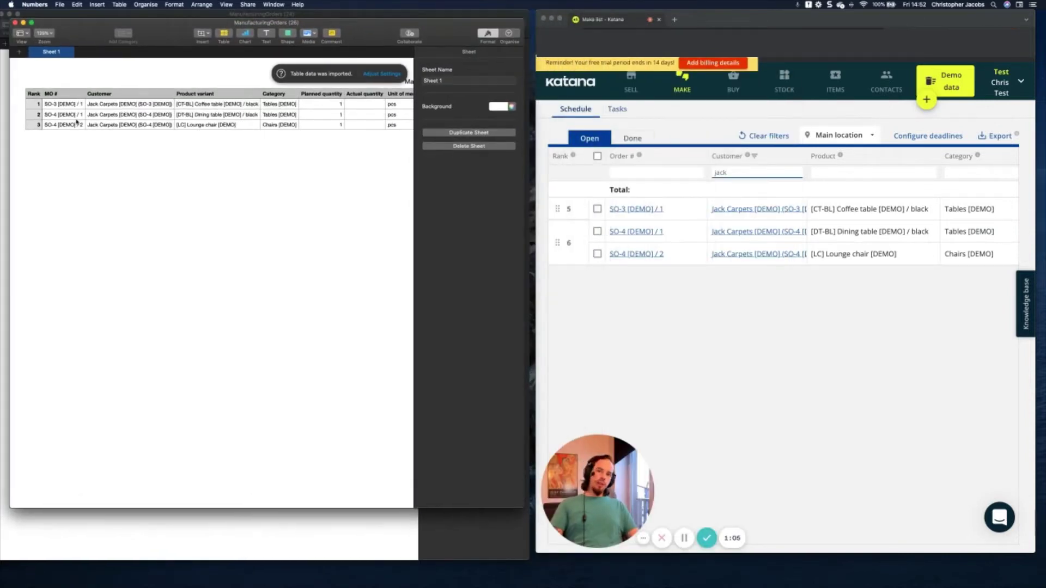
left_click(16, 23)
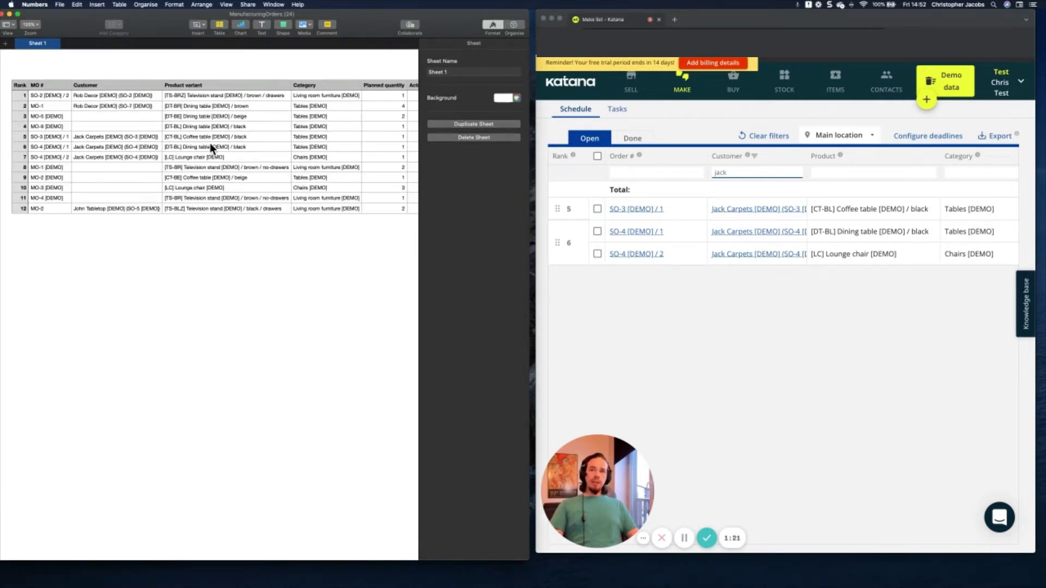
- Look across the columns of the full export and clear the customer filter from the schedule
scroll(210, 143, "right", 10)
scroll(199, 146, "left", 10)
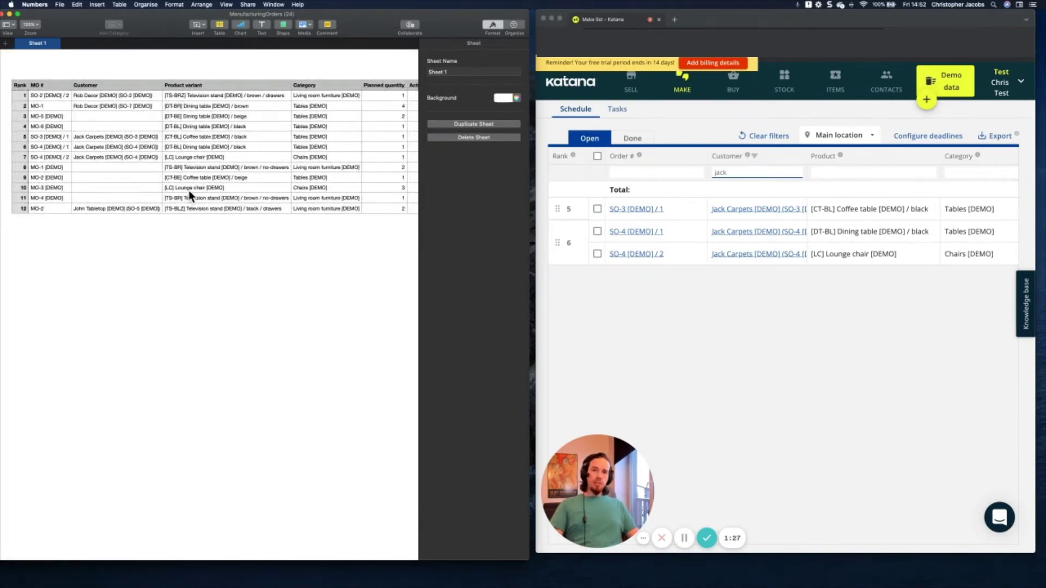
left_click(766, 136)
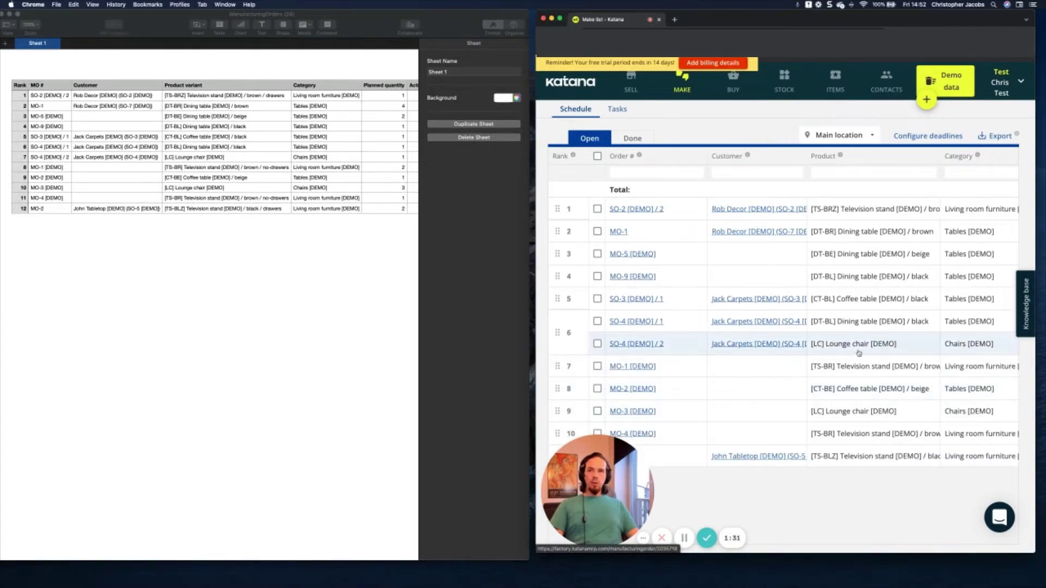
- Examine the full export's columns, covering order details, quantities, planned and actual times, deadlines, ingredients and production statuses, and costs
scroll(297, 146, "right", 5)
scroll(297, 146, "right", 5)
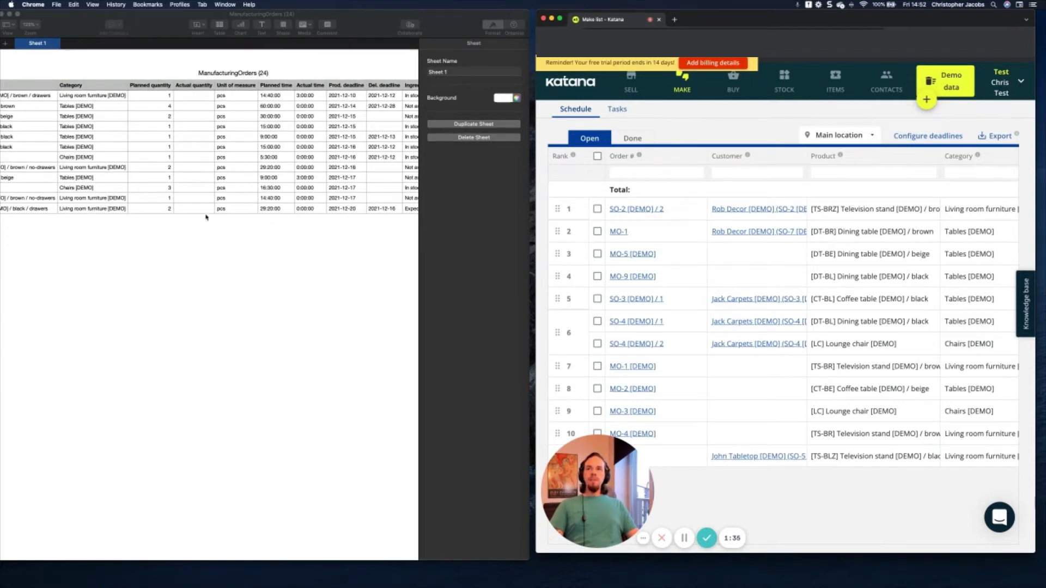
scroll(309, 180, "right", 5)
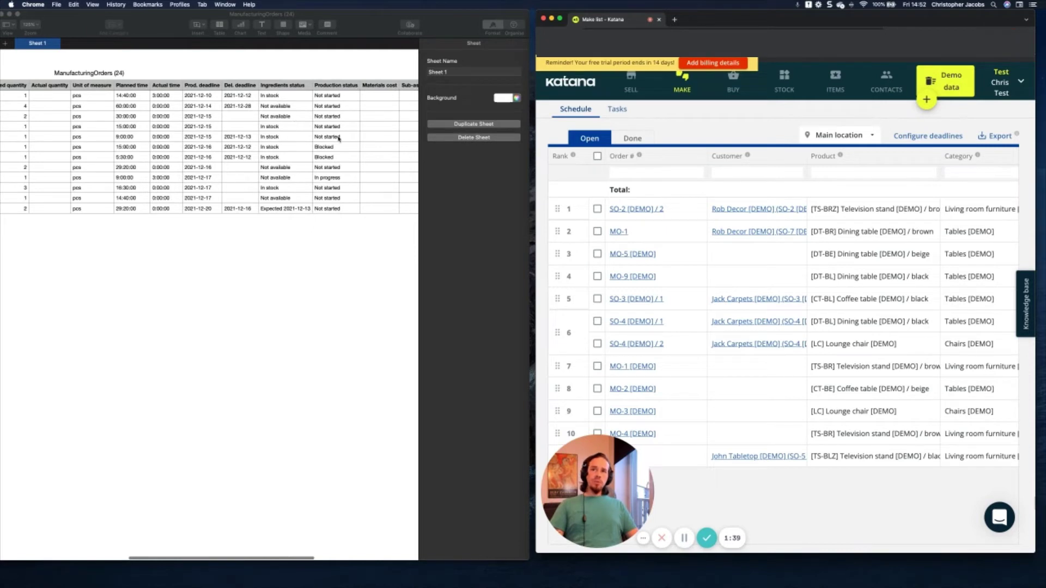
scroll(297, 286, "right", 5)
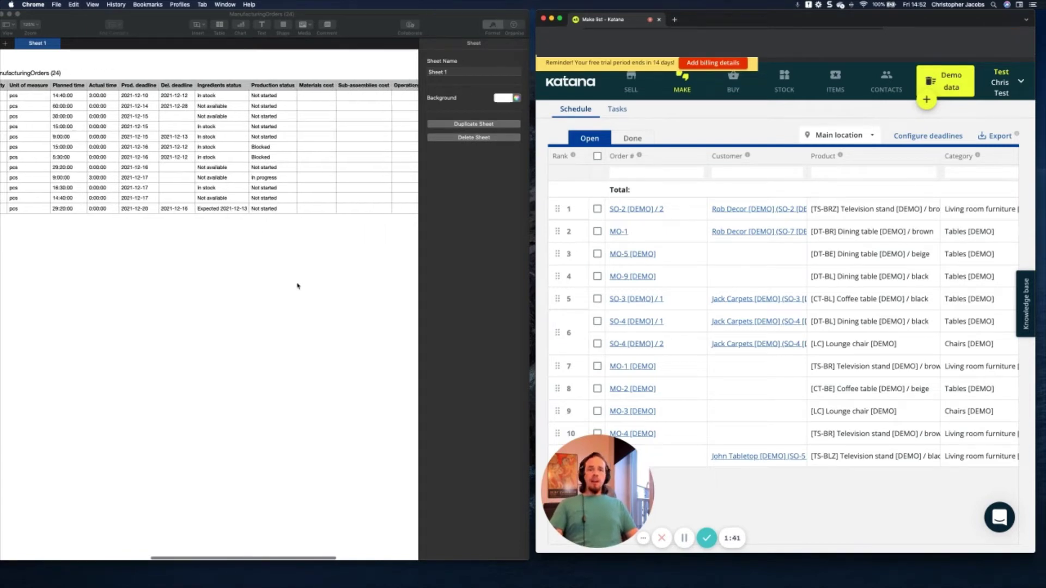
scroll(298, 285, "left", 1)
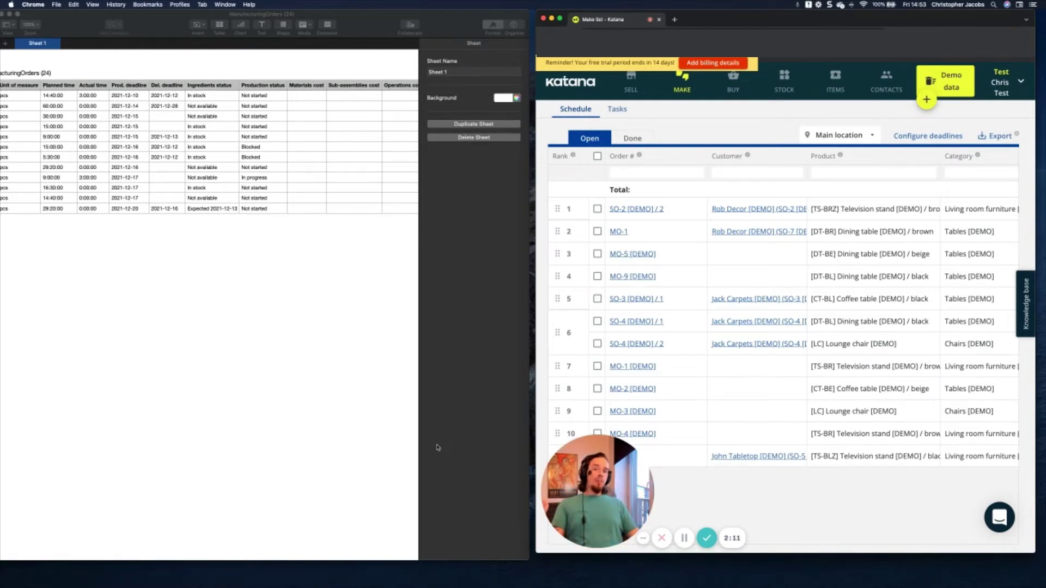
scroll(386, 448, "left", 10)
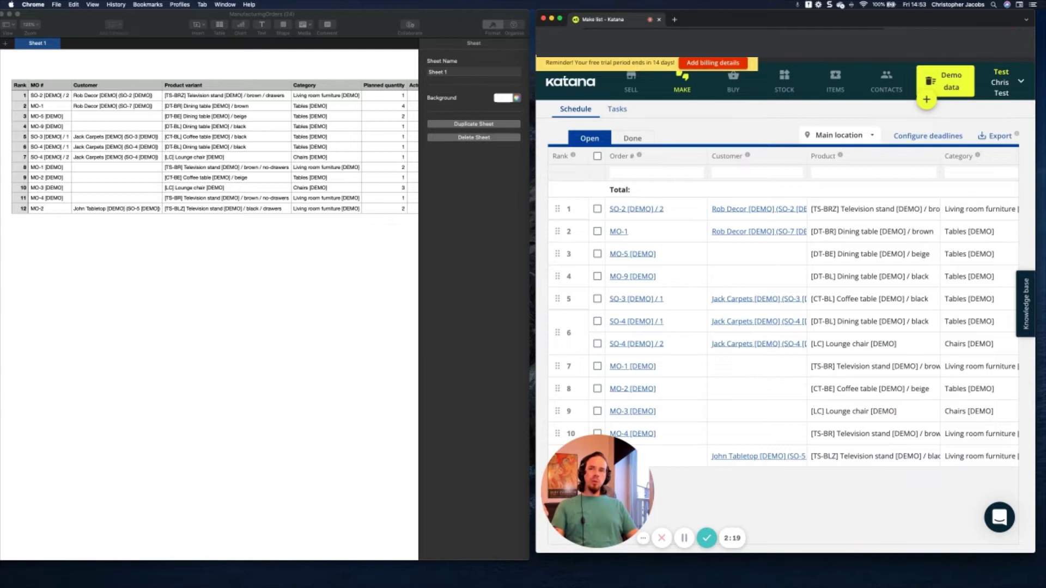
scroll(236, 240, "right", 10)
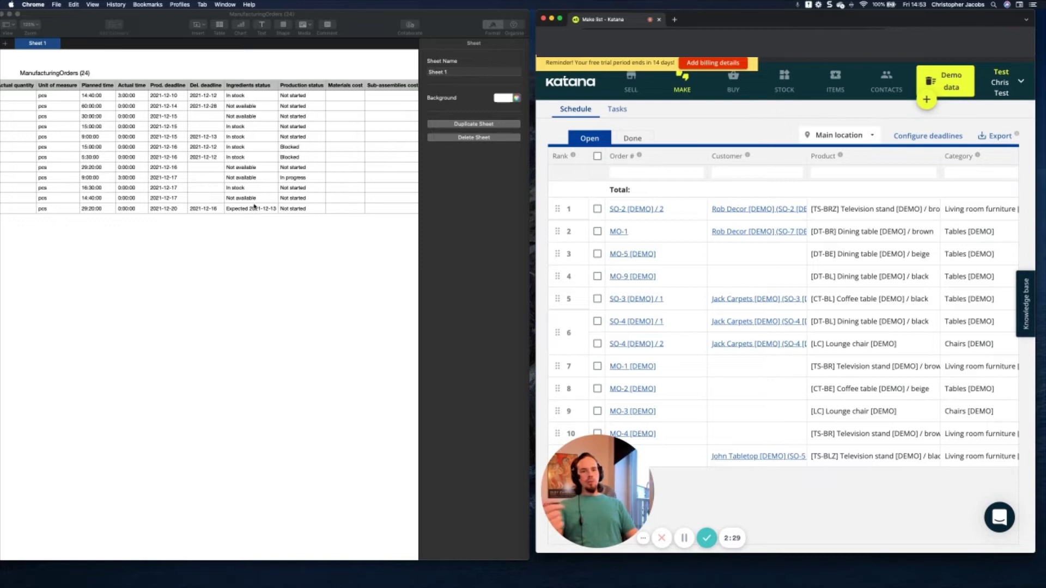
scroll(254, 205, "left", 10)
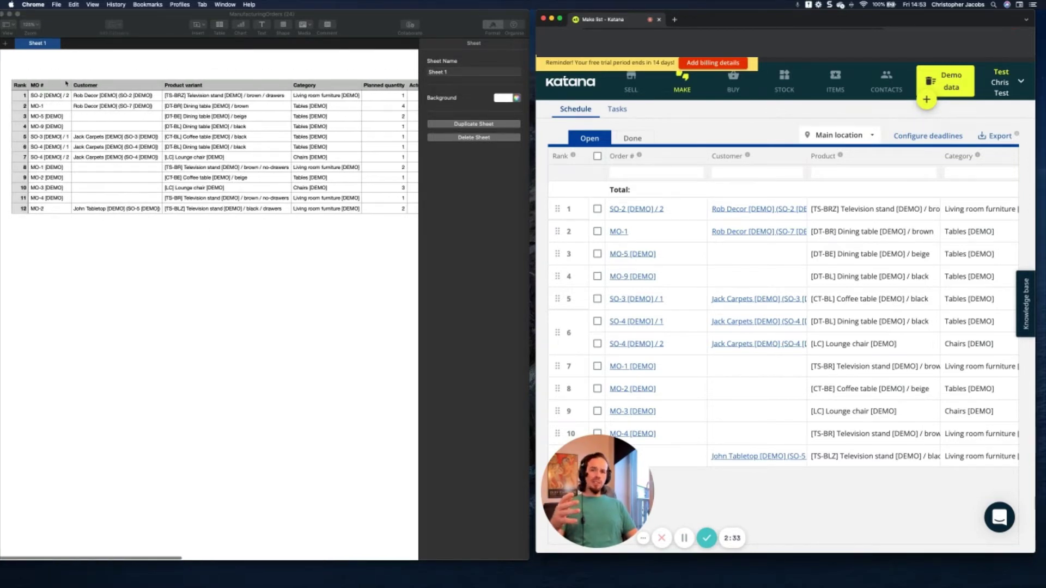
scroll(151, 129, "right", 12)
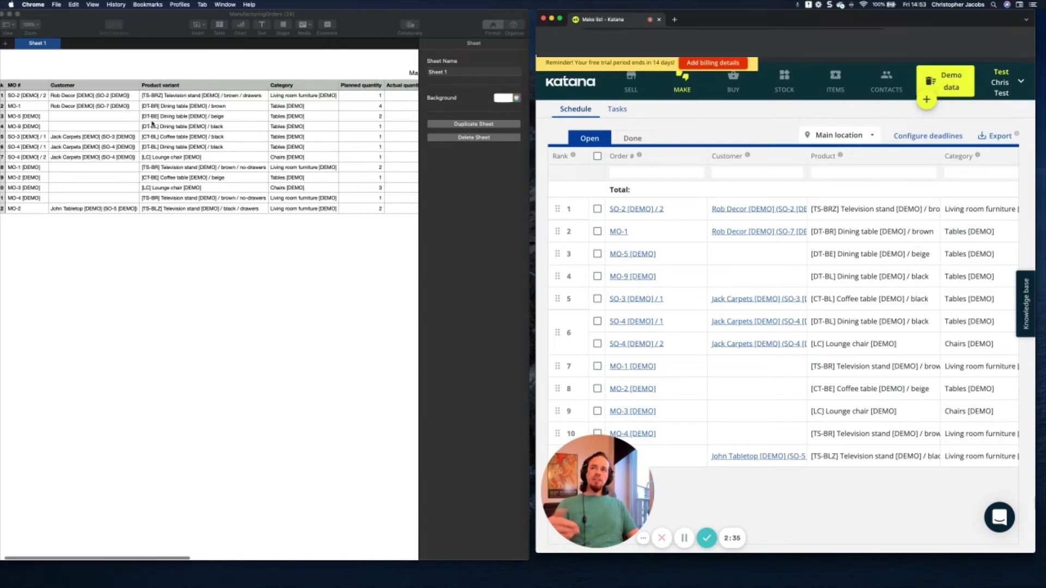
scroll(151, 128, "left", 12)
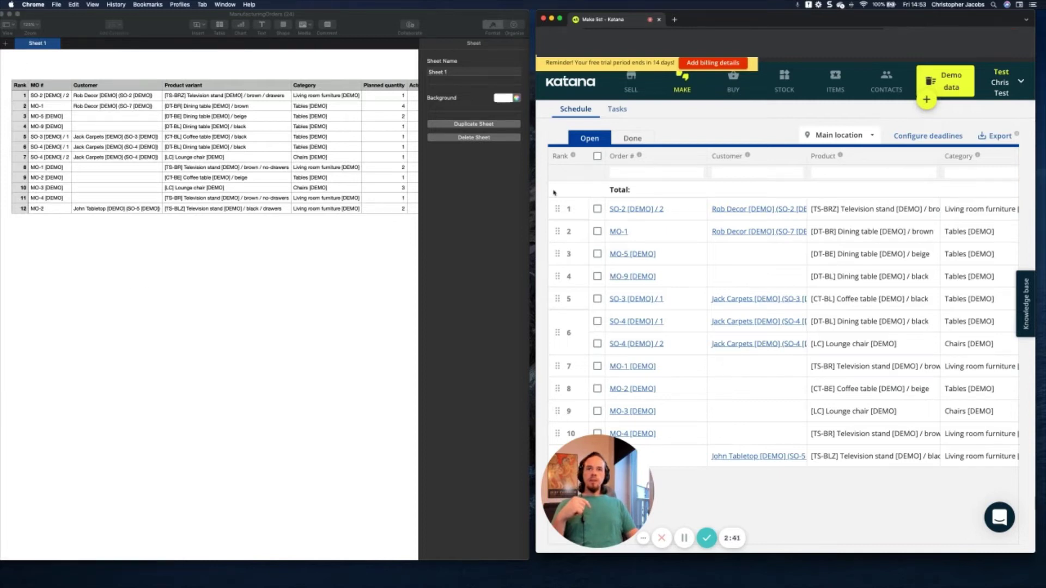
- Review the Done orders' planned and actual quantities, times and costs, along with the completion date range options and customer filter
left_click(627, 139)
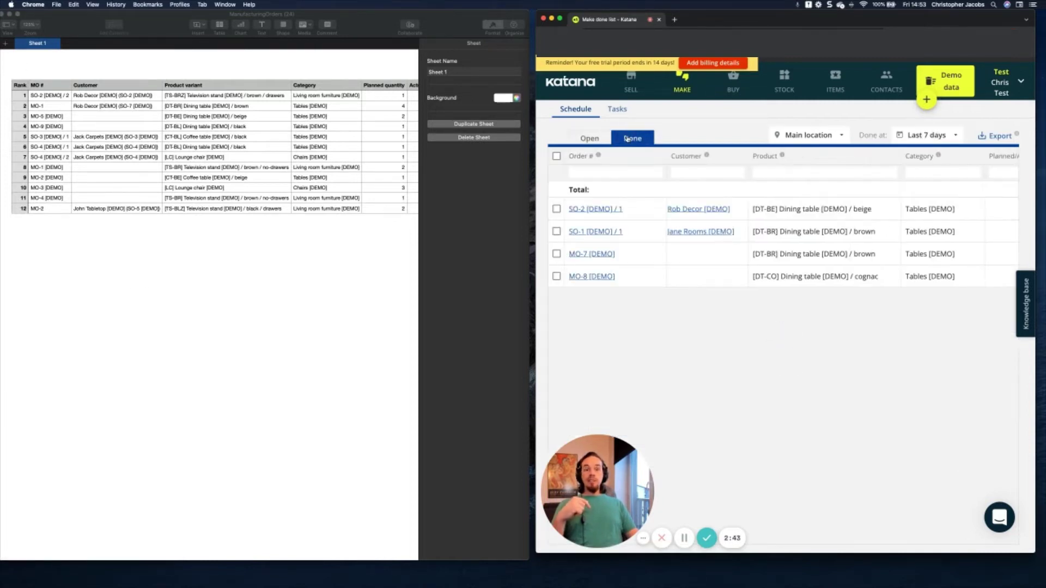
scroll(730, 374, "right", 10)
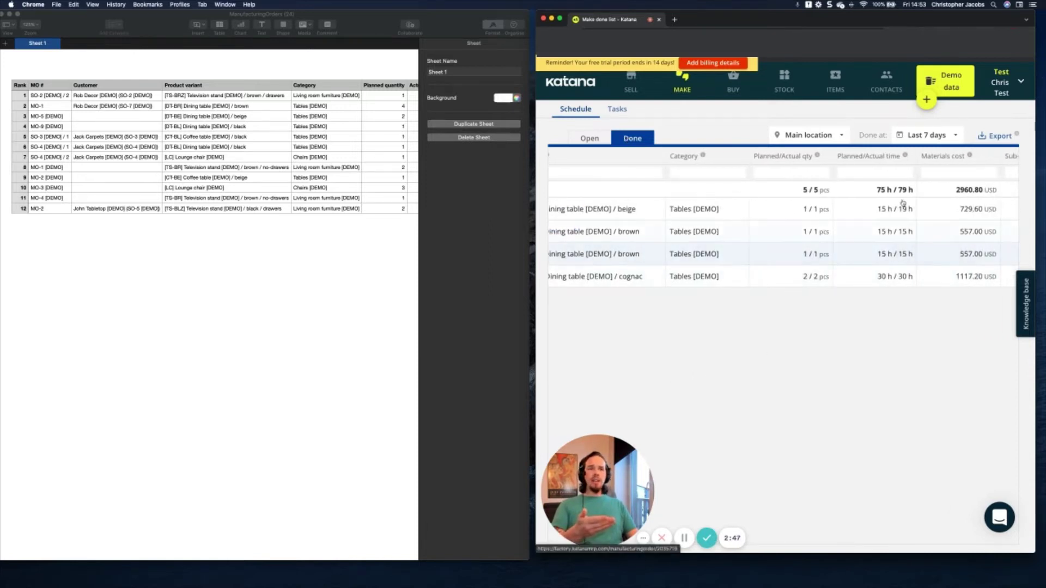
left_click(947, 136)
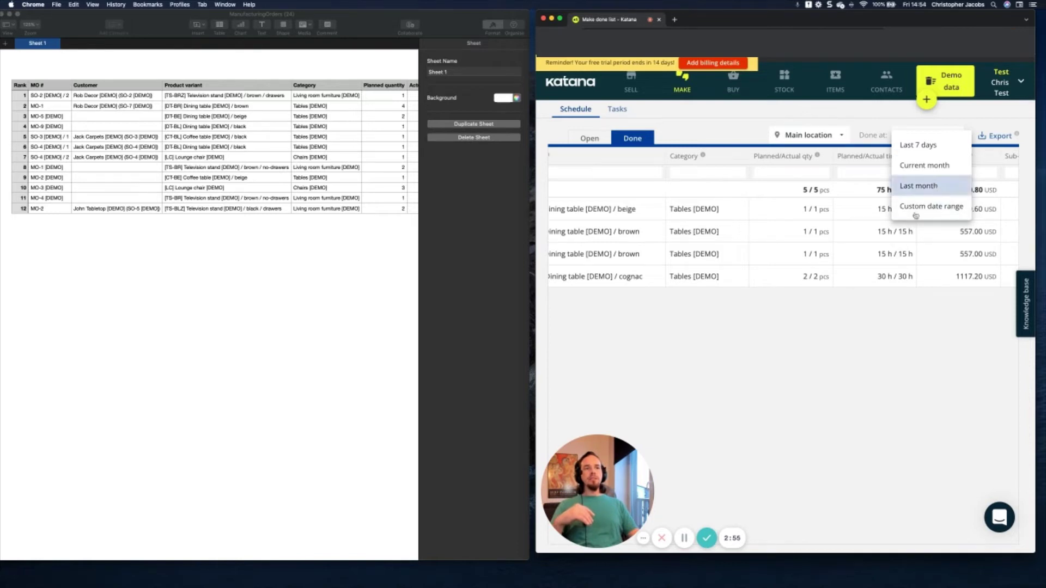
left_click(763, 351)
scroll(625, 425, "left", 5)
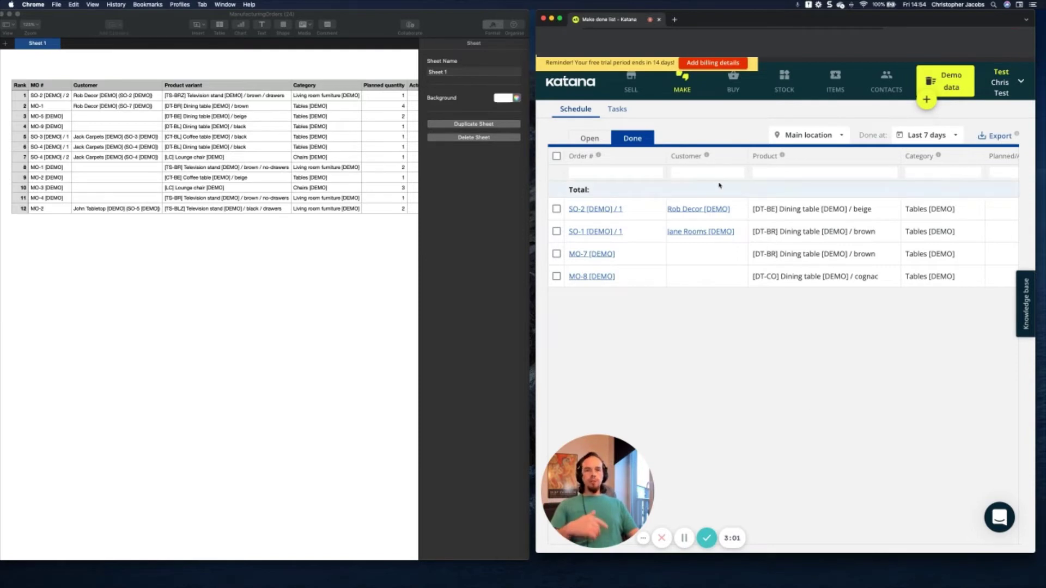
left_click(703, 172)
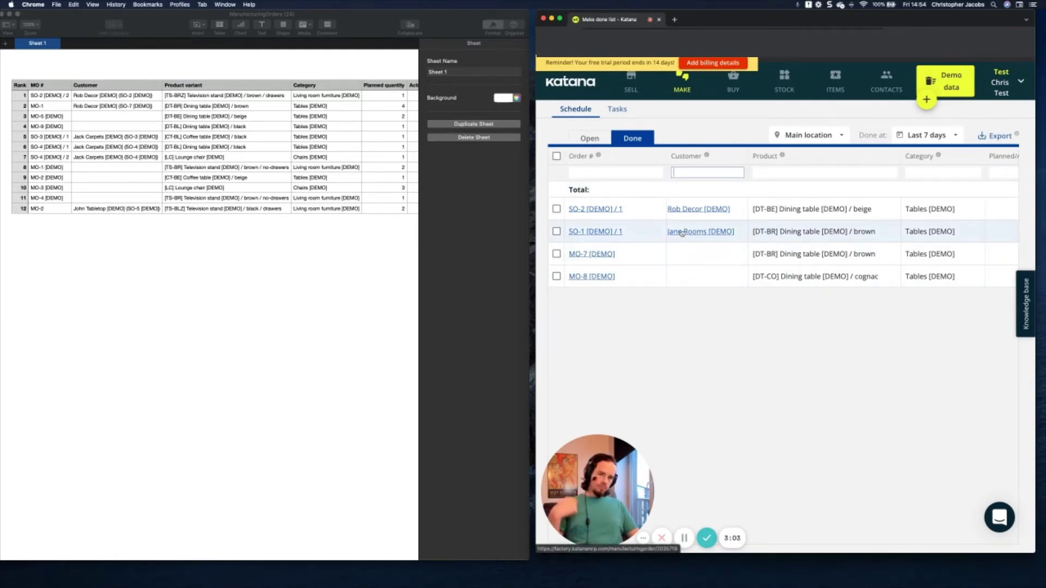
left_click(810, 379)
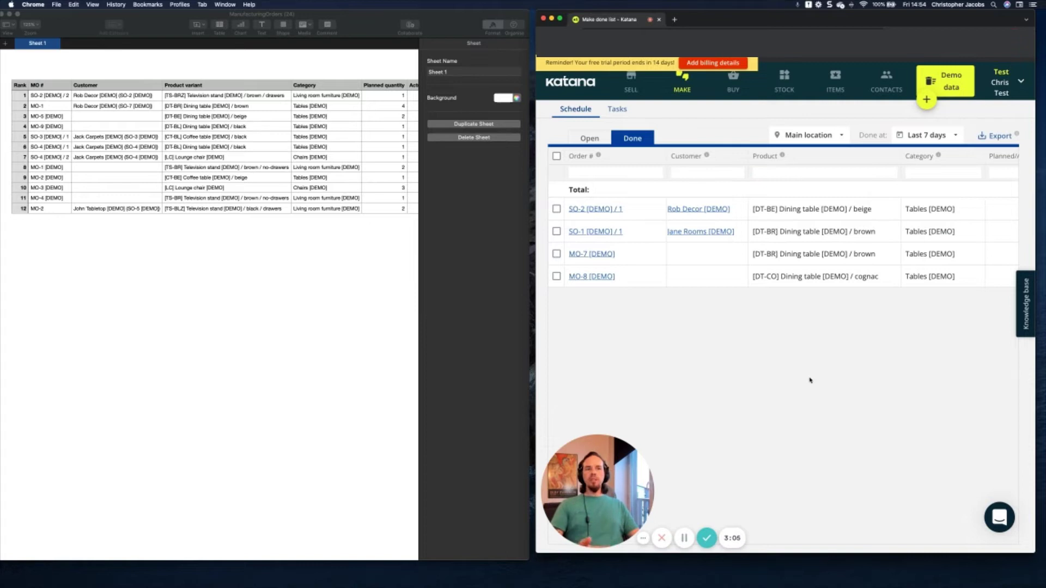
- Export the Done manufacturing orders from the last 7 days and place the resulting spreadsheet beside the browser
scroll(829, 362, "right", 5)
left_click(988, 136)
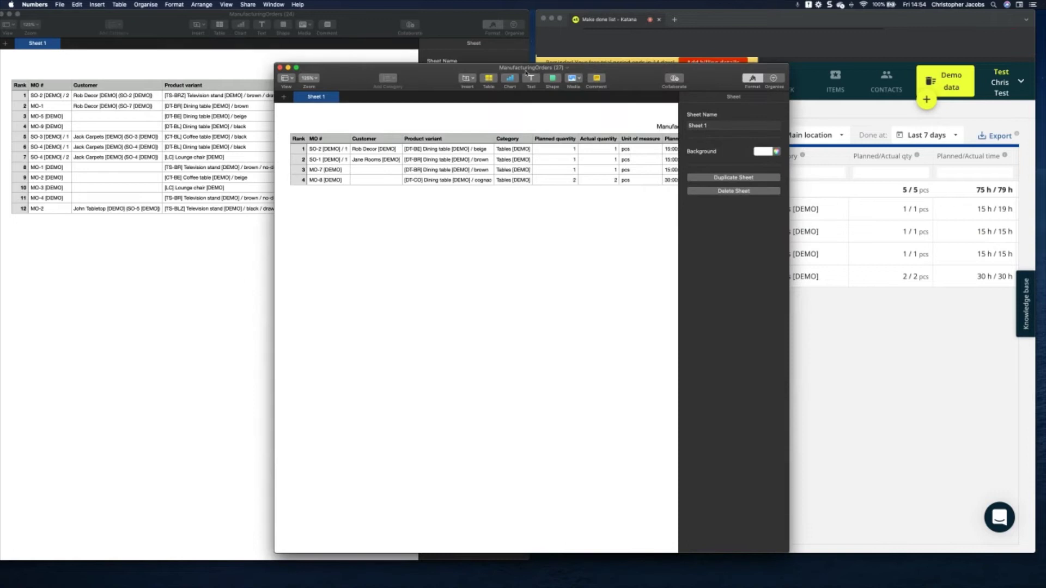
left_click_drag(527, 71, 273, 35)
left_click_drag(185, 44, 162, 27)
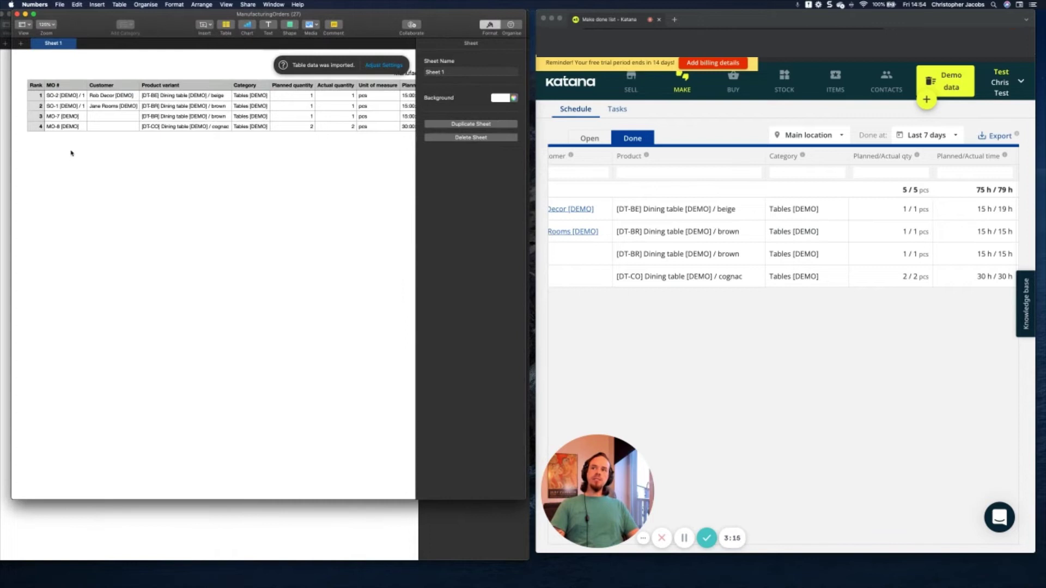
- Enlarge the Done orders spreadsheet window and examine its columns, from planned and actual quantities and times to costs and done date
scroll(205, 145, "right", 10)
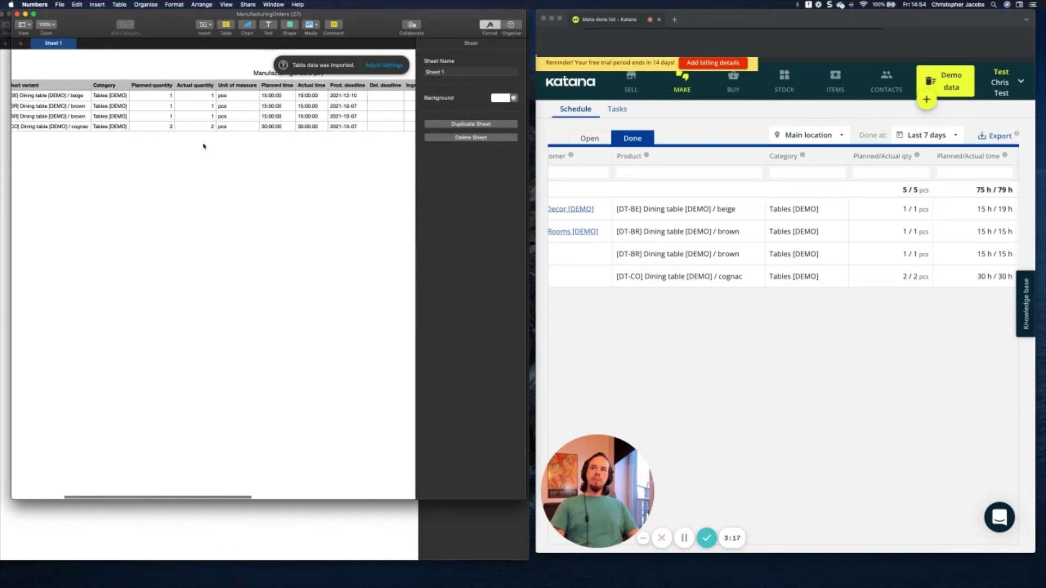
scroll(203, 146, "right", 2)
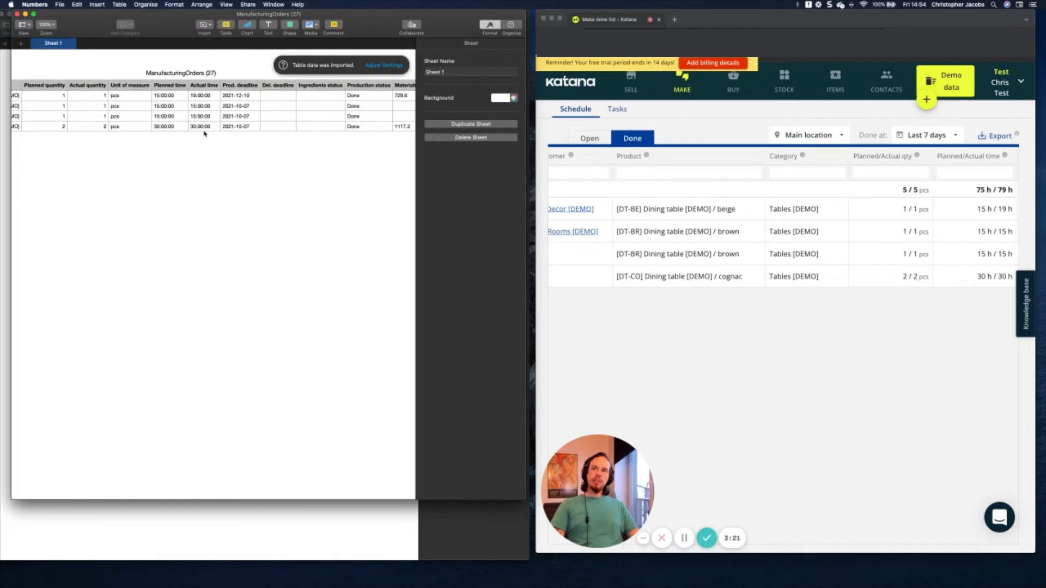
scroll(206, 135, "right", 5)
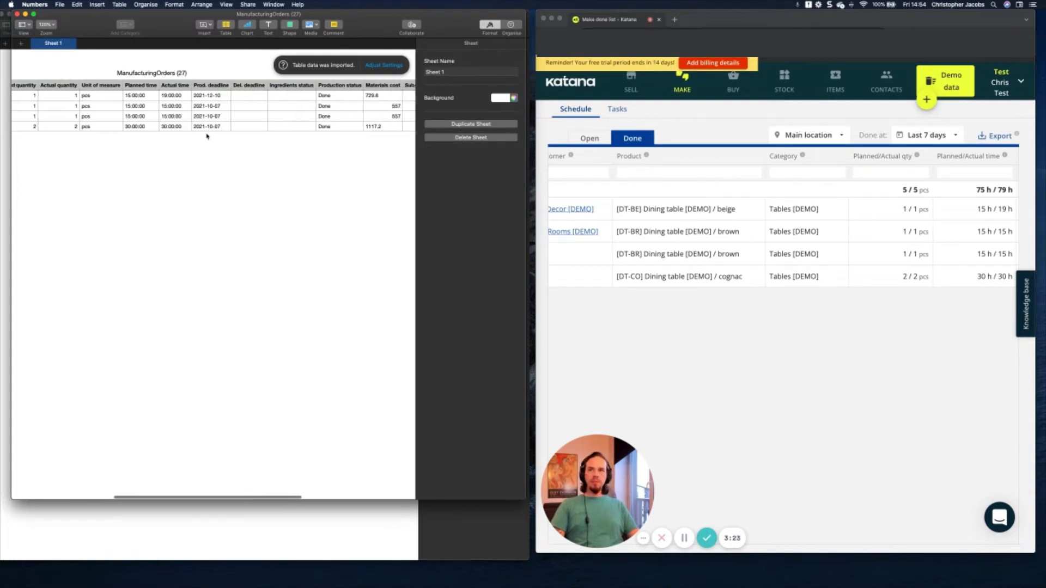
scroll(207, 137, "right", 5)
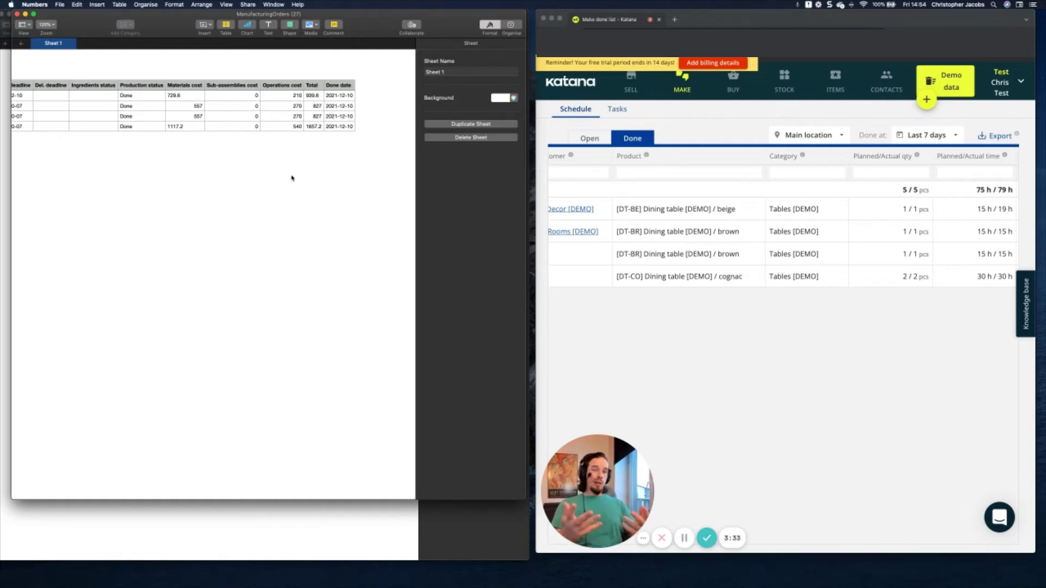
left_click_drag(526, 499, 531, 553)
scroll(368, 411, "left", 10)
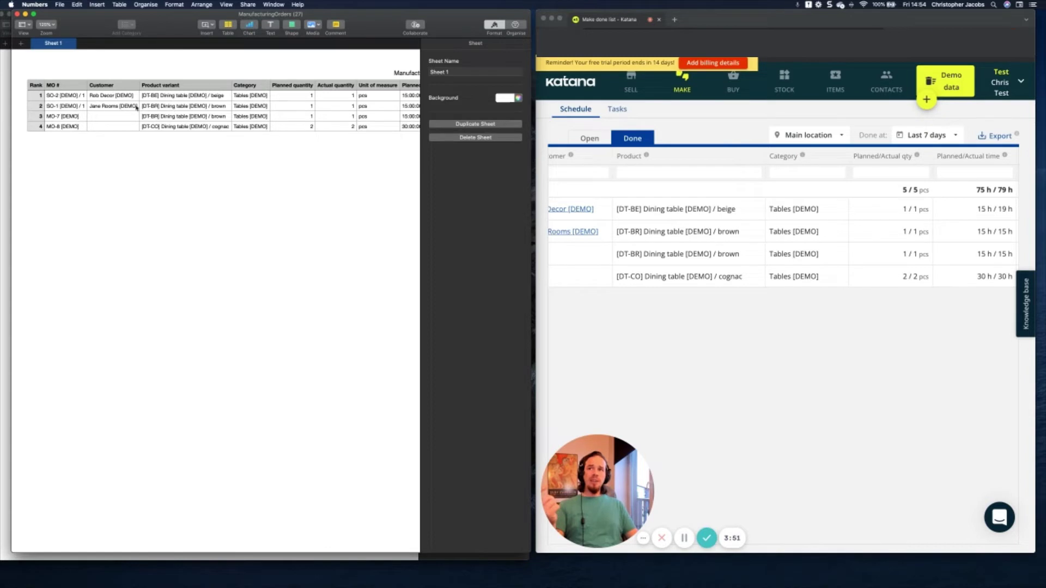
scroll(227, 116, "right", 2)
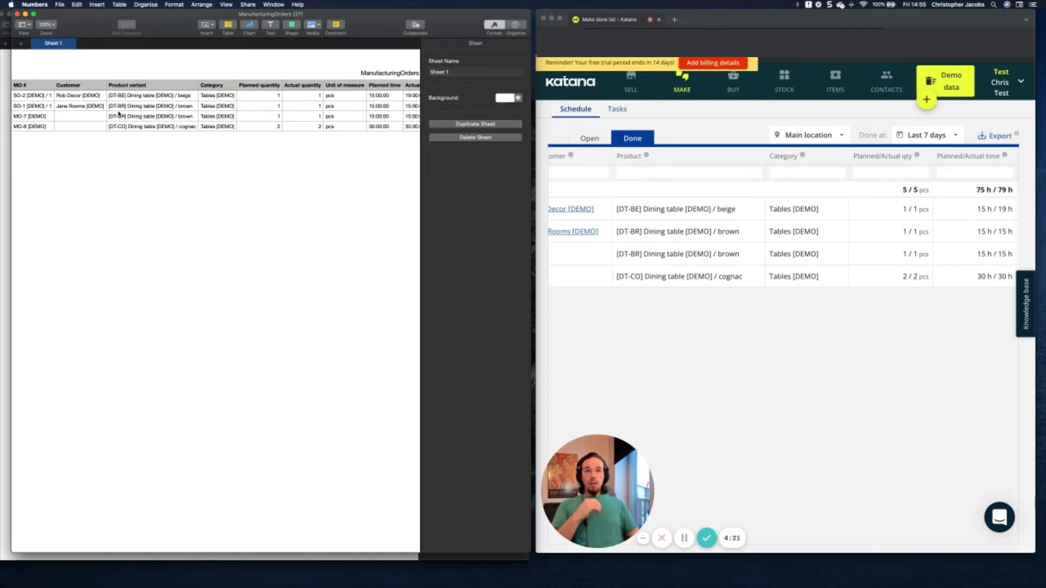
- Export the open tasks from the Tasks list and arrange the enlarged spreadsheet window beside the browser
left_click(618, 110)
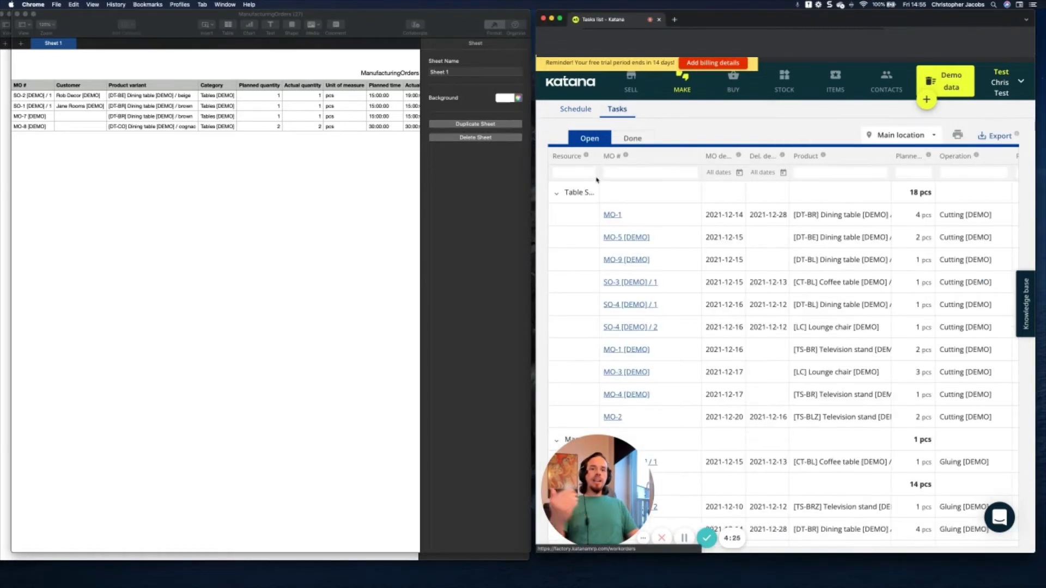
key("super+Tab")
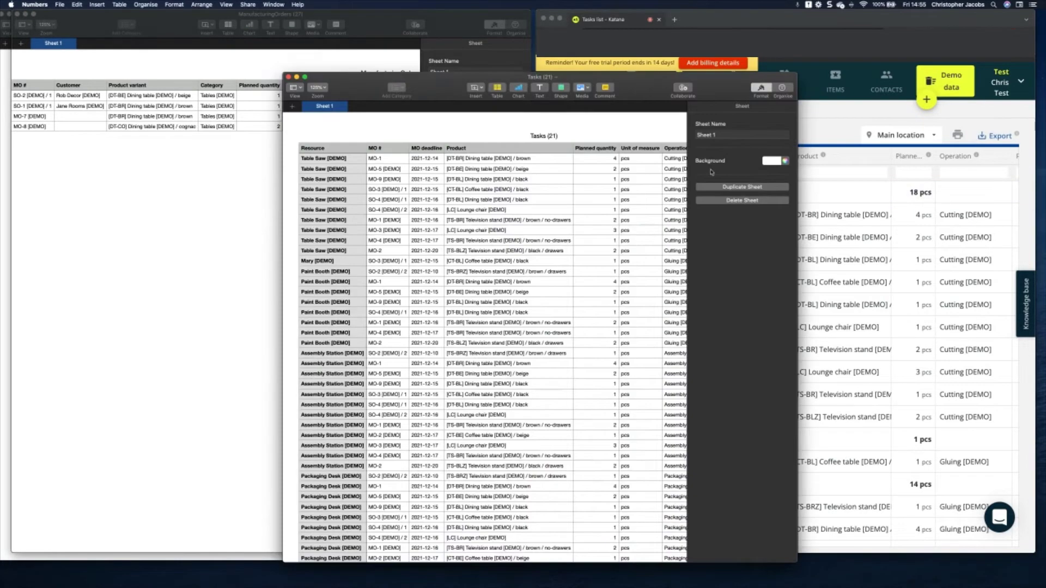
left_click_drag(441, 92, 165, 32)
left_click_drag(519, 504, 528, 552)
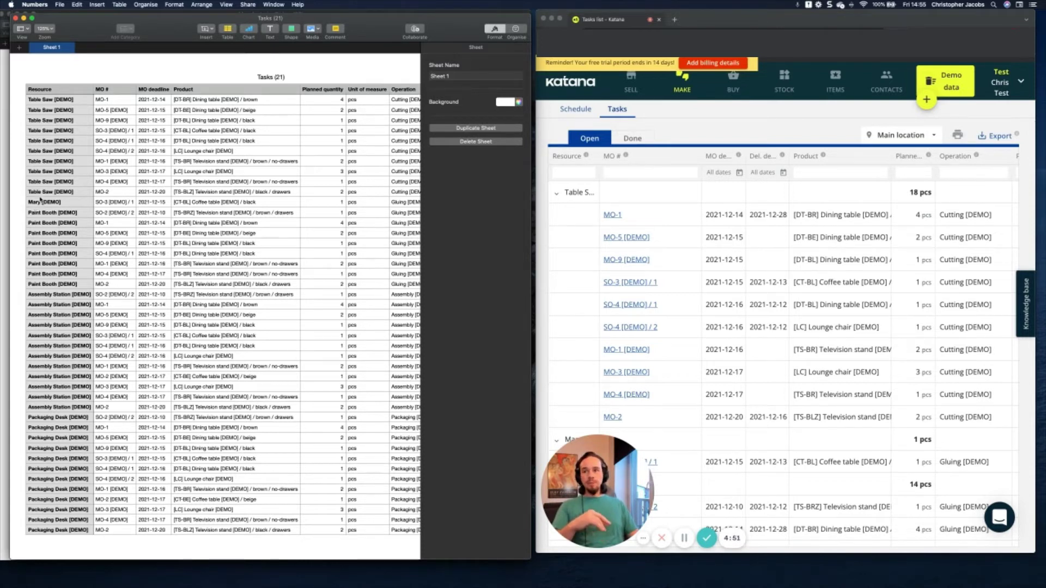
- Examine the open tasks export, covering resource, order, deadline, product, planned quantity, operation, planned time and status
scroll(65, 386, "right", 1)
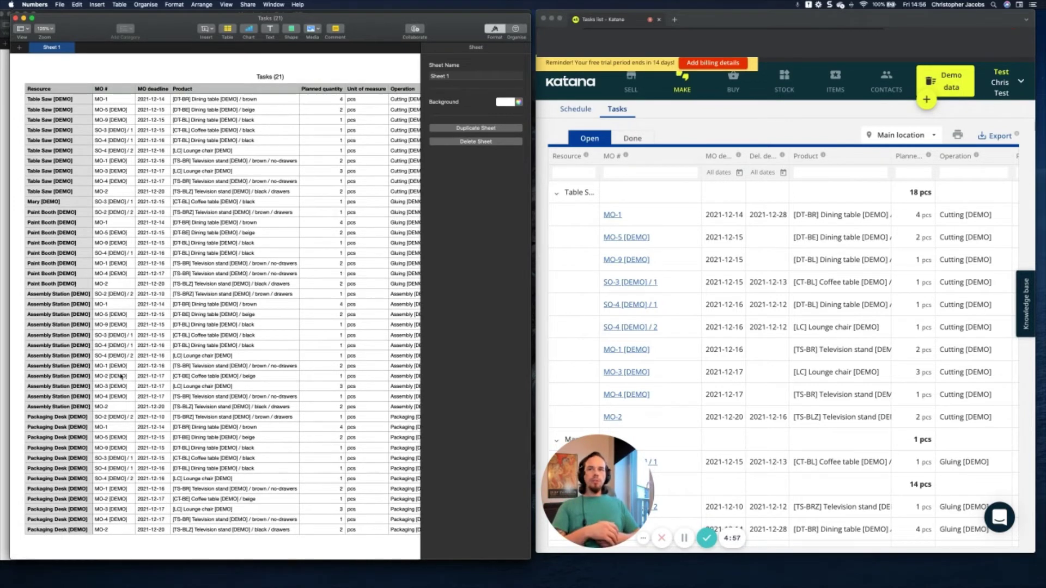
scroll(165, 366, "right", 5)
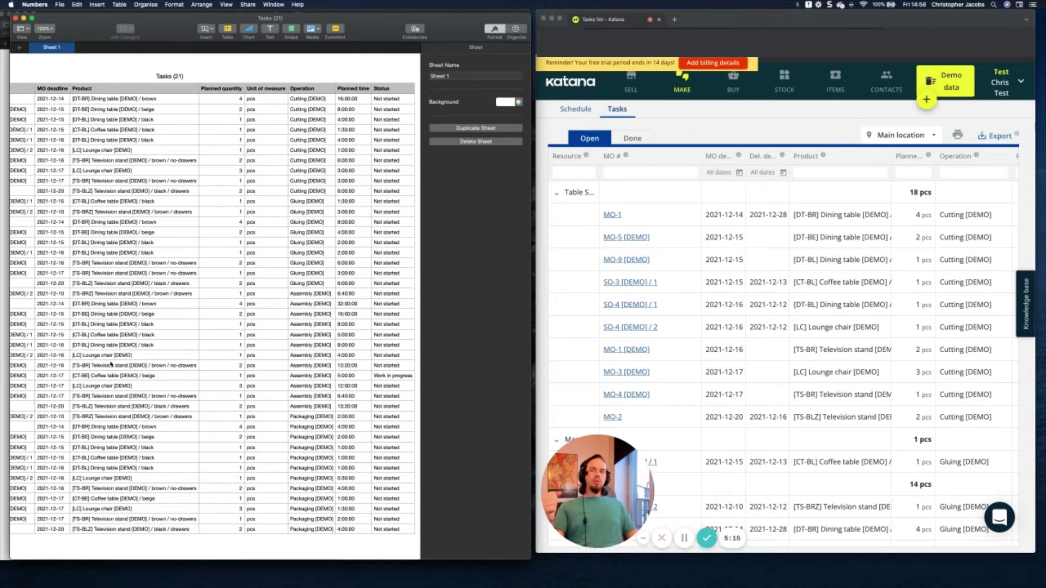
scroll(132, 365, "left", 3)
scroll(132, 370, "right", 5)
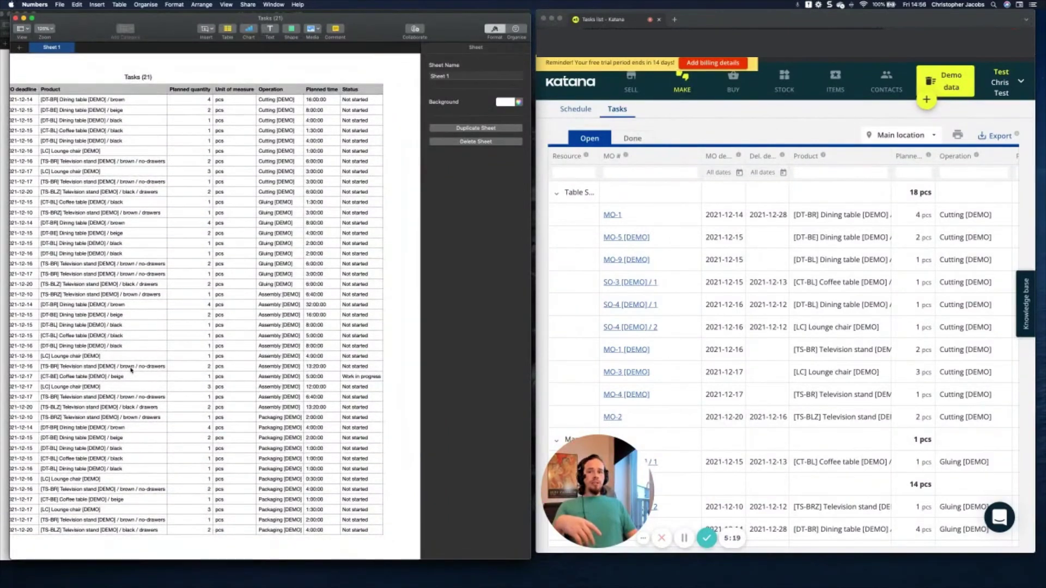
scroll(131, 370, "left", 6)
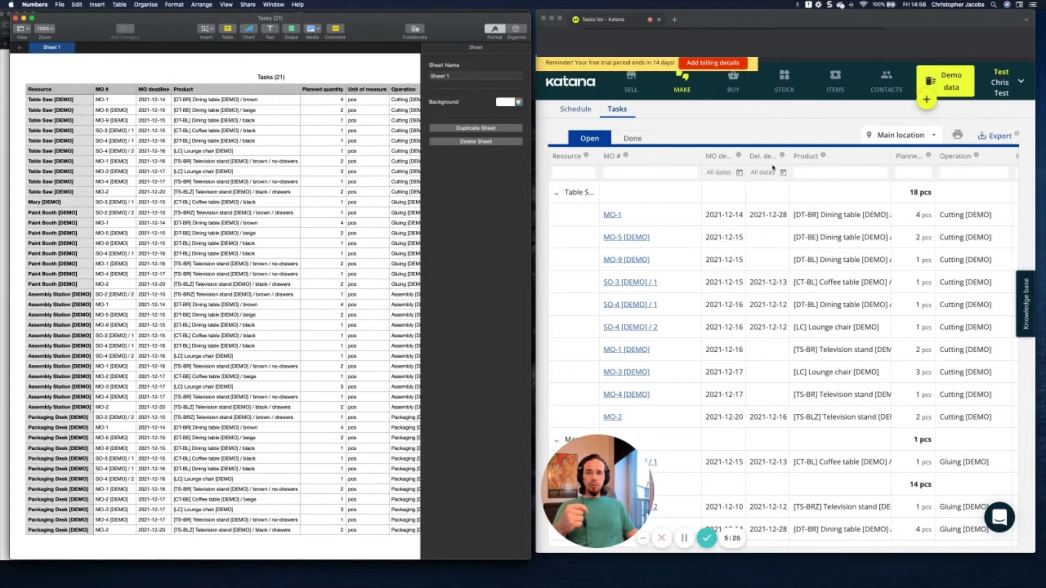
- Filter the open tasks to manufacturing order deadlines of Tomorrow, and clear the filter
left_click(784, 178)
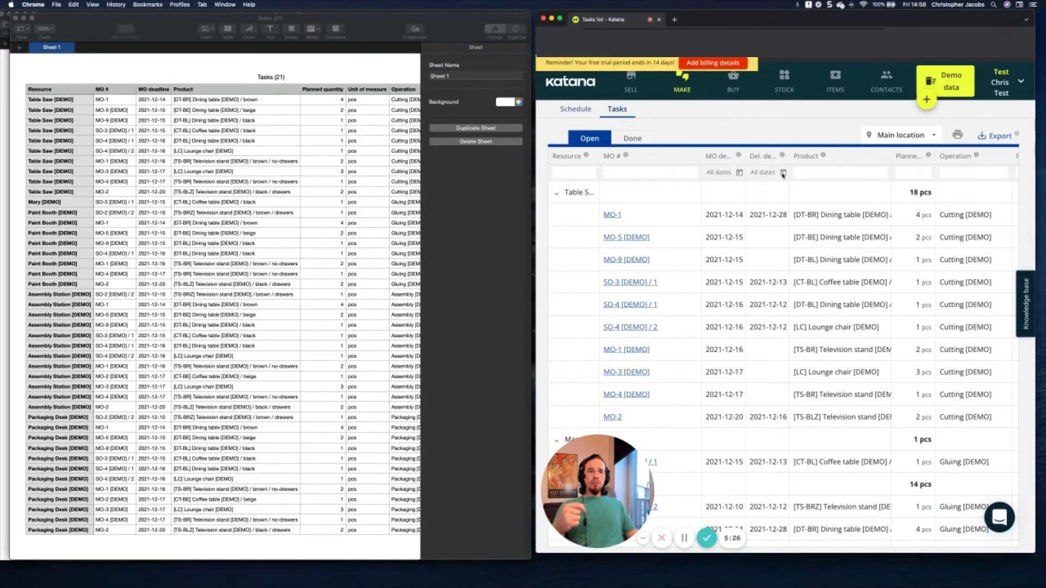
left_click(740, 173)
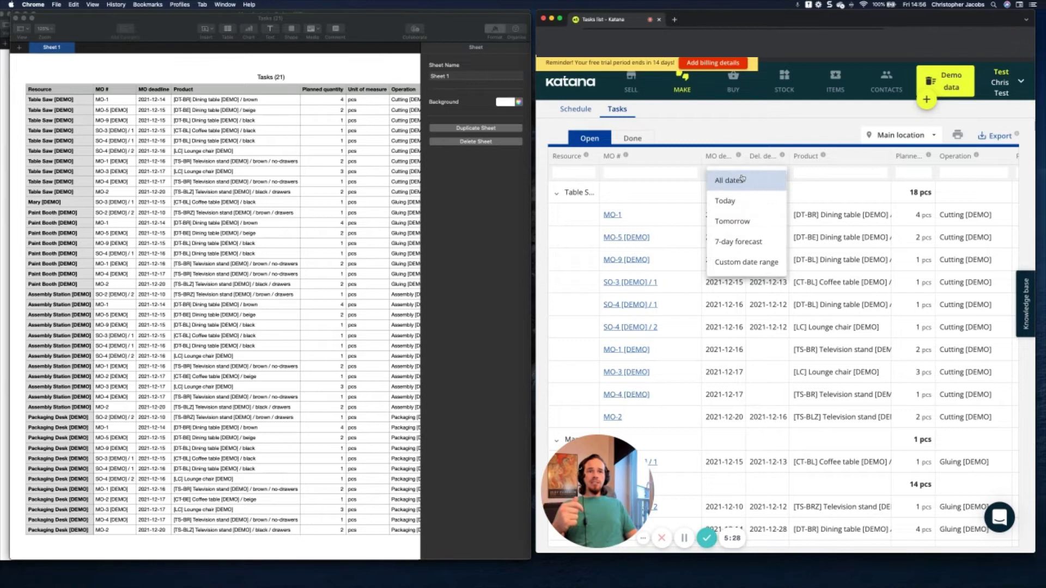
left_click(740, 230)
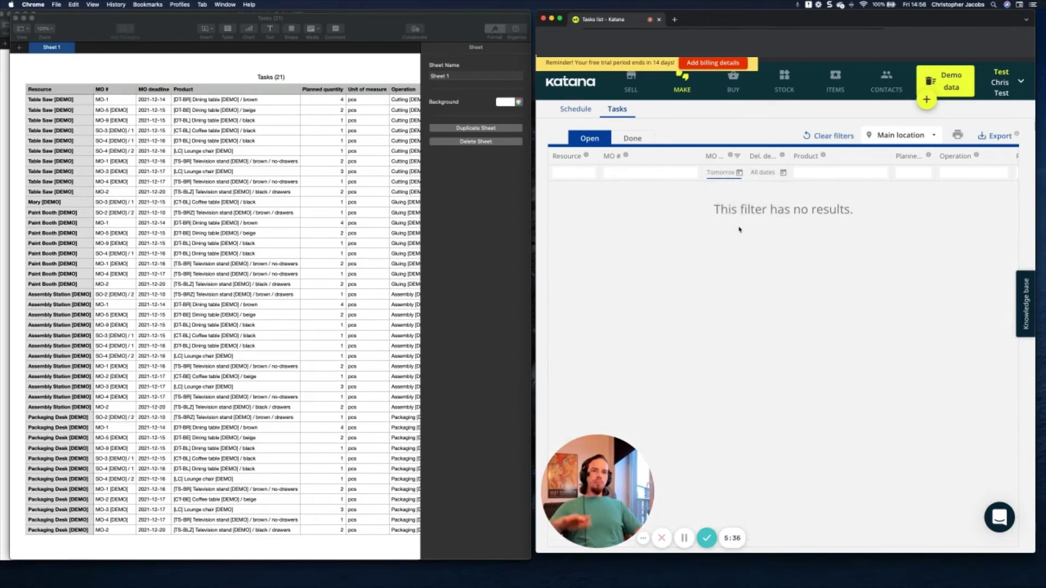
left_click(739, 173)
left_click(829, 137)
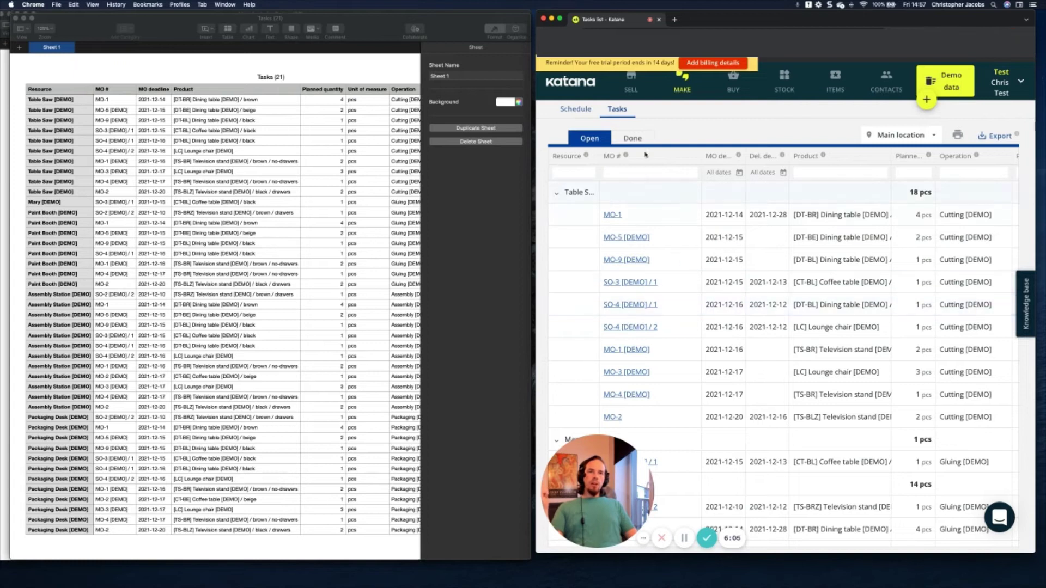
- Export the Done tasks completed in the last 7 days and arrange the enlarged spreadsheet window beside the browser
left_click(633, 138)
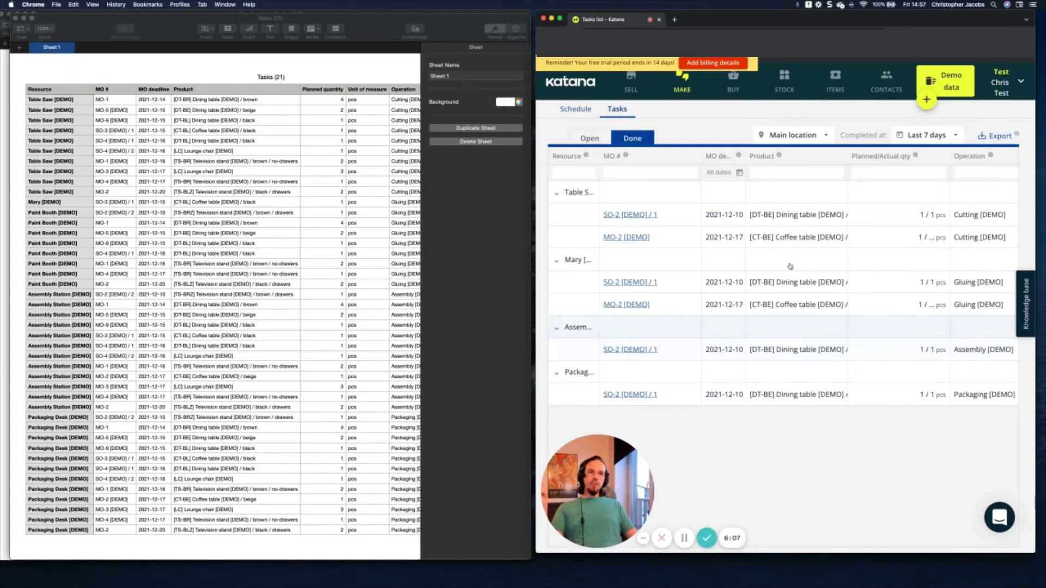
left_click(997, 137)
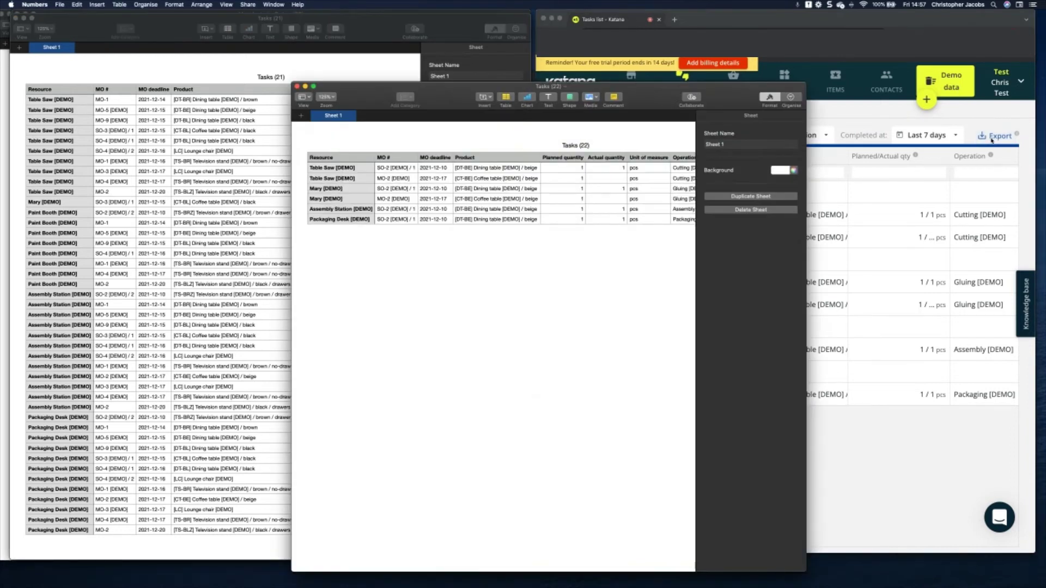
left_click_drag(662, 102, 385, 33)
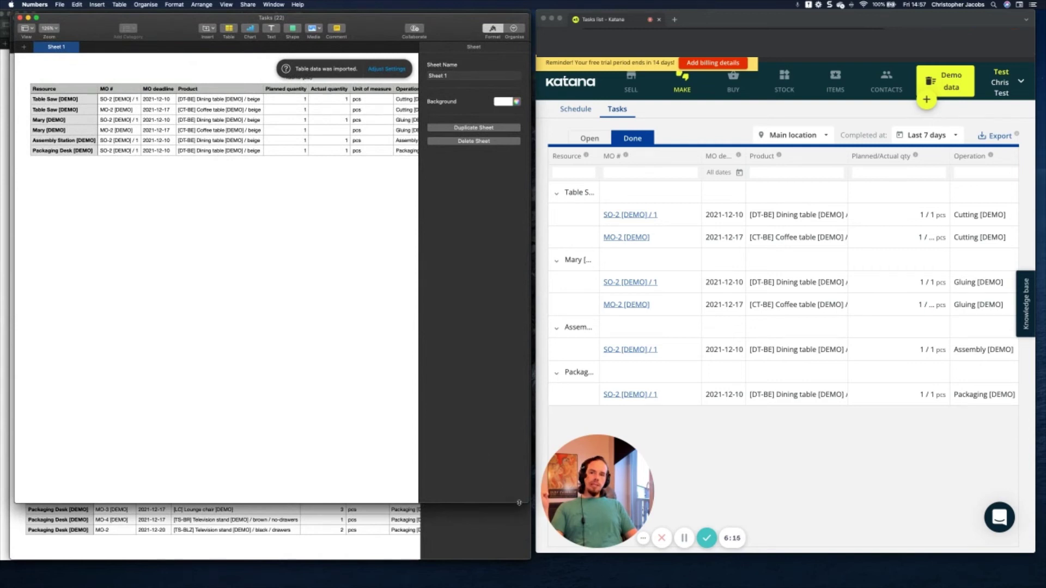
left_click_drag(526, 503, 527, 557)
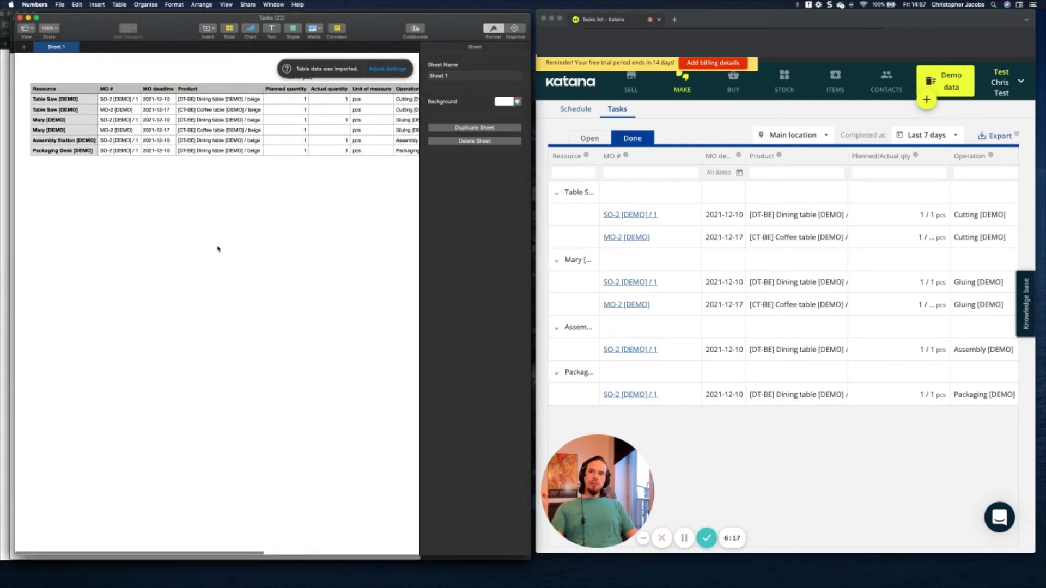
- Examine the Done tasks export, comparing planned and actual quantities and times, along with operations, completion dates and statuses
scroll(275, 264, "right", 3)
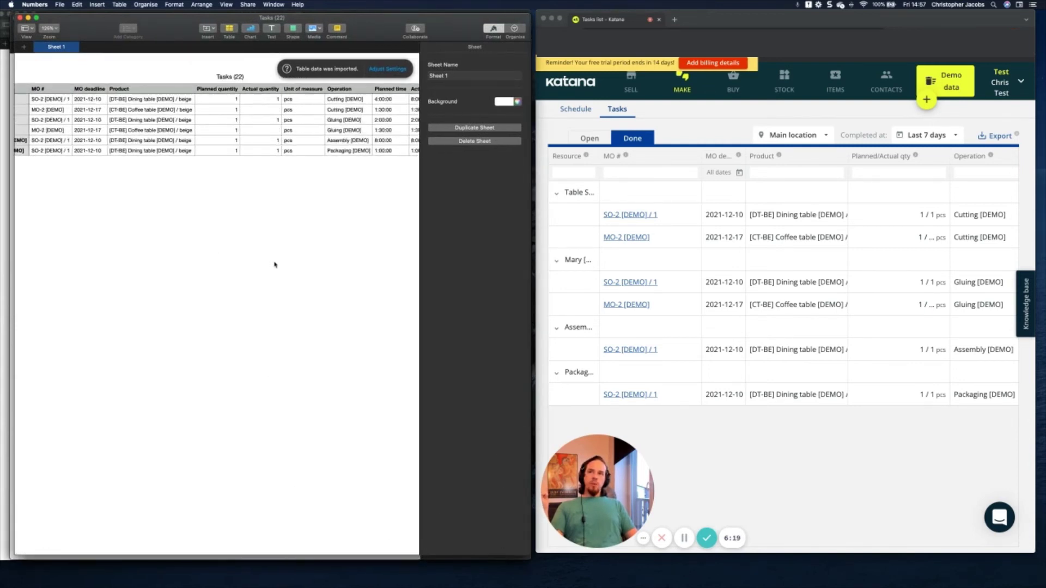
scroll(191, 217, "left", 3)
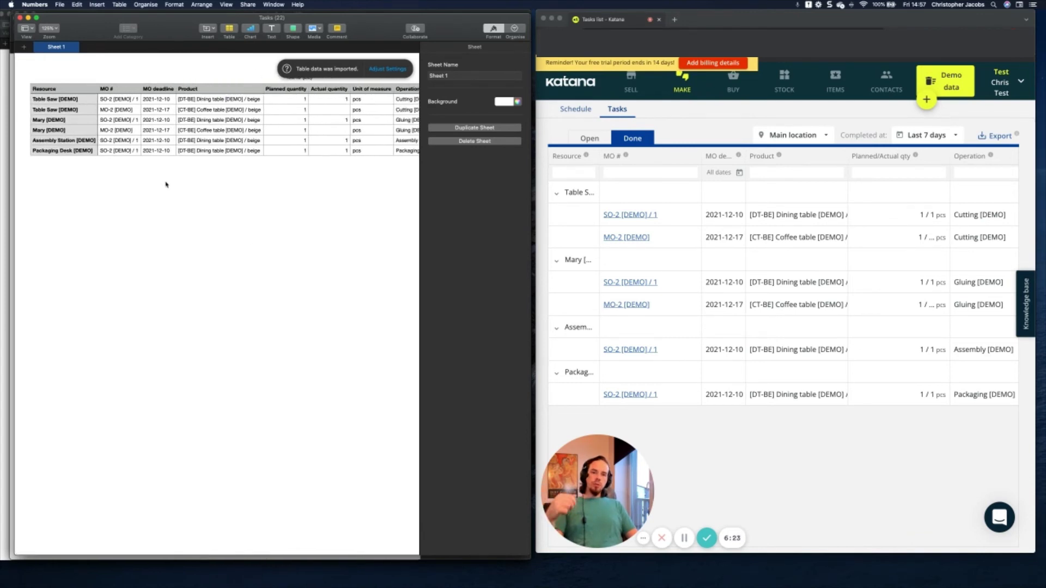
scroll(166, 185, "right", 6)
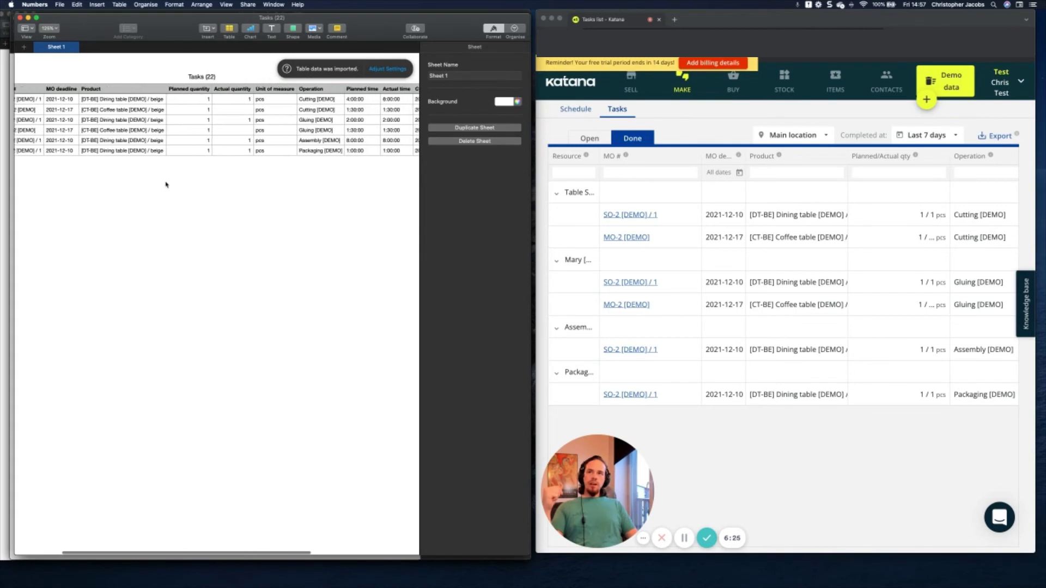
scroll(167, 185, "right", 2)
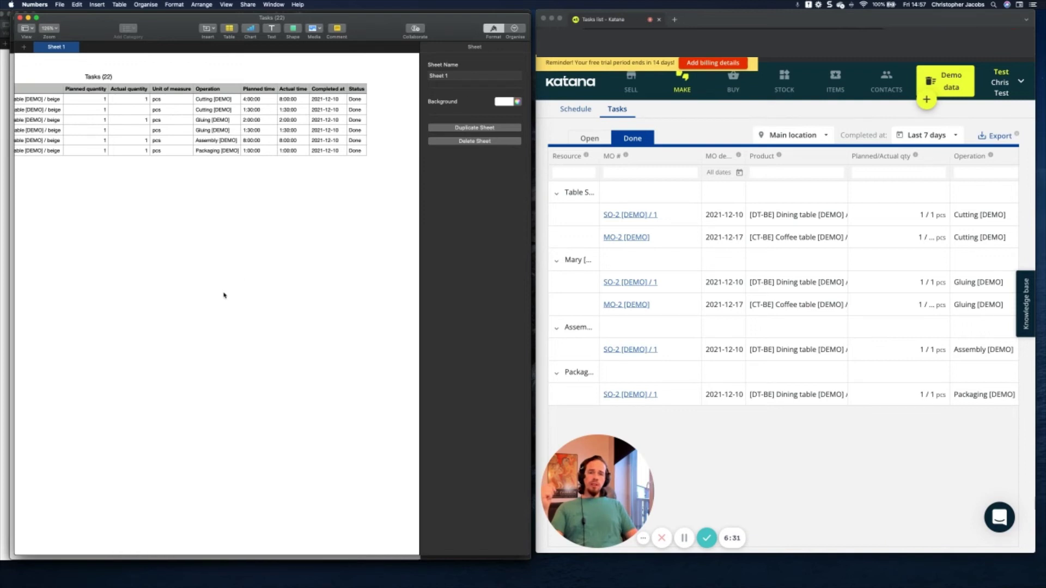
scroll(212, 232, "left", 6)
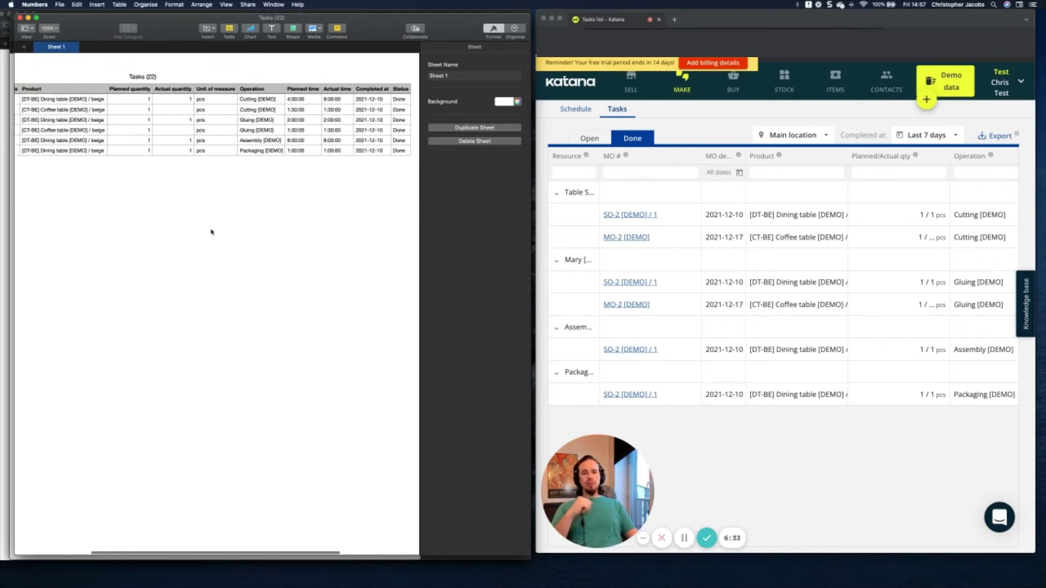
scroll(212, 232, "left", 1)
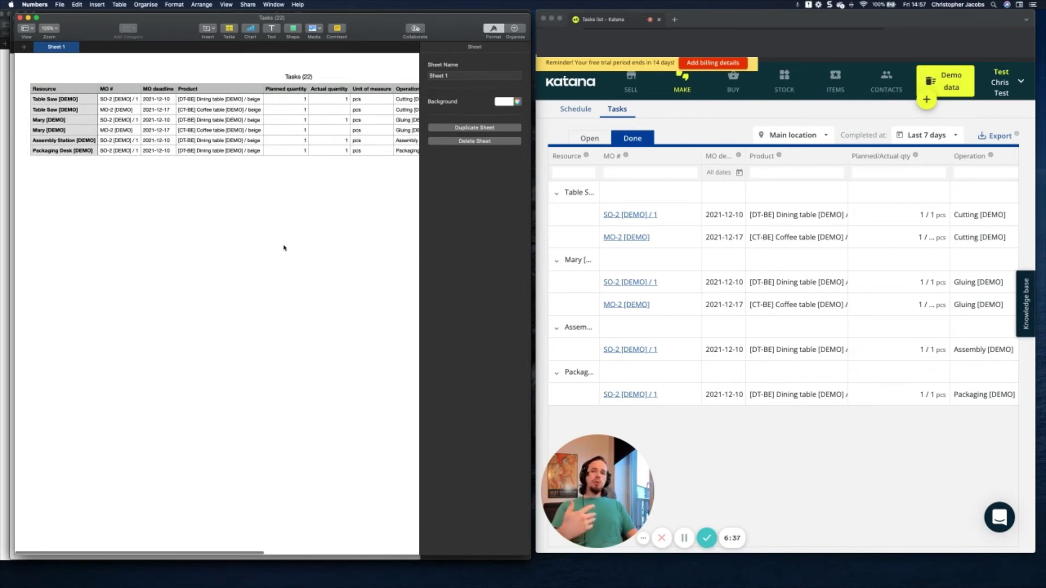
scroll(280, 250, "right", 4)
scroll(280, 250, "left", 4)
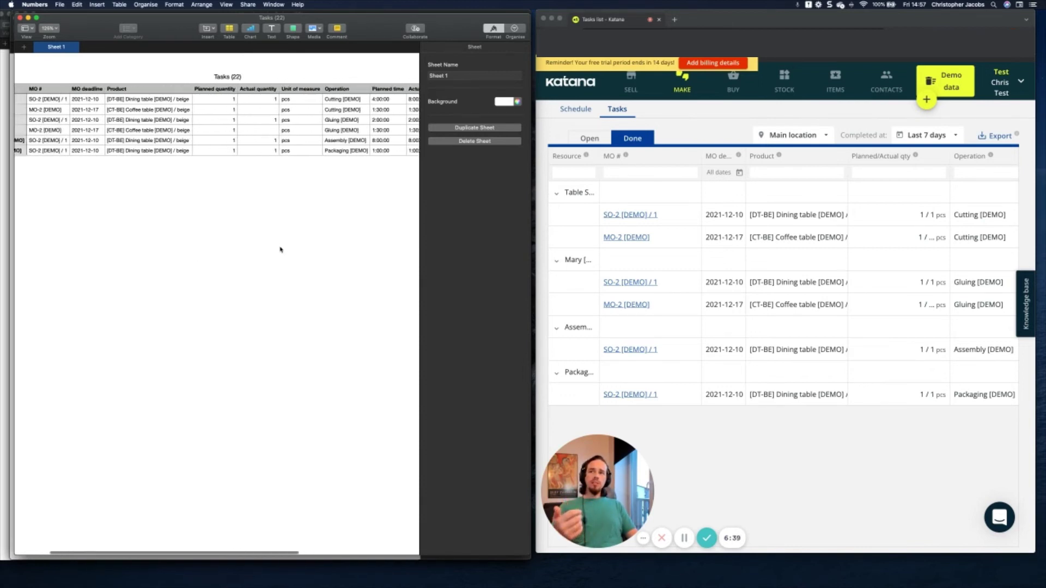
scroll(278, 250, "right", 5)
scroll(277, 250, "right", 1)
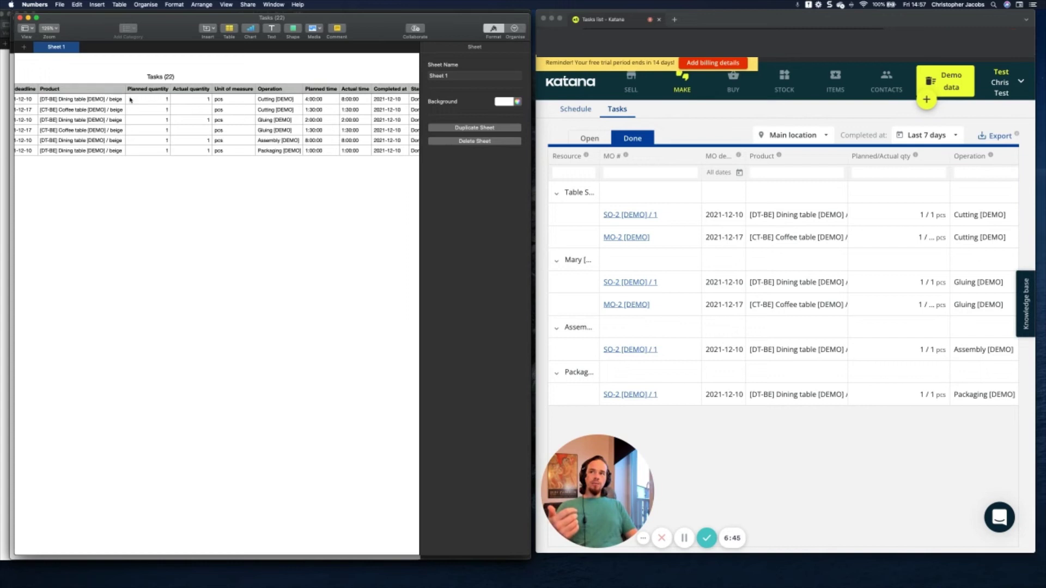
scroll(150, 107, "right", 3)
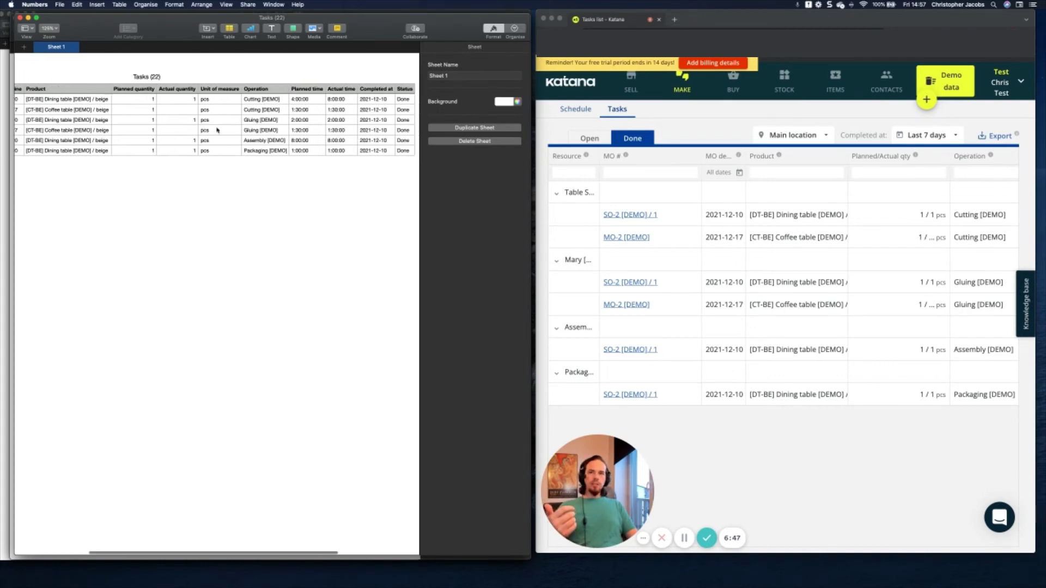